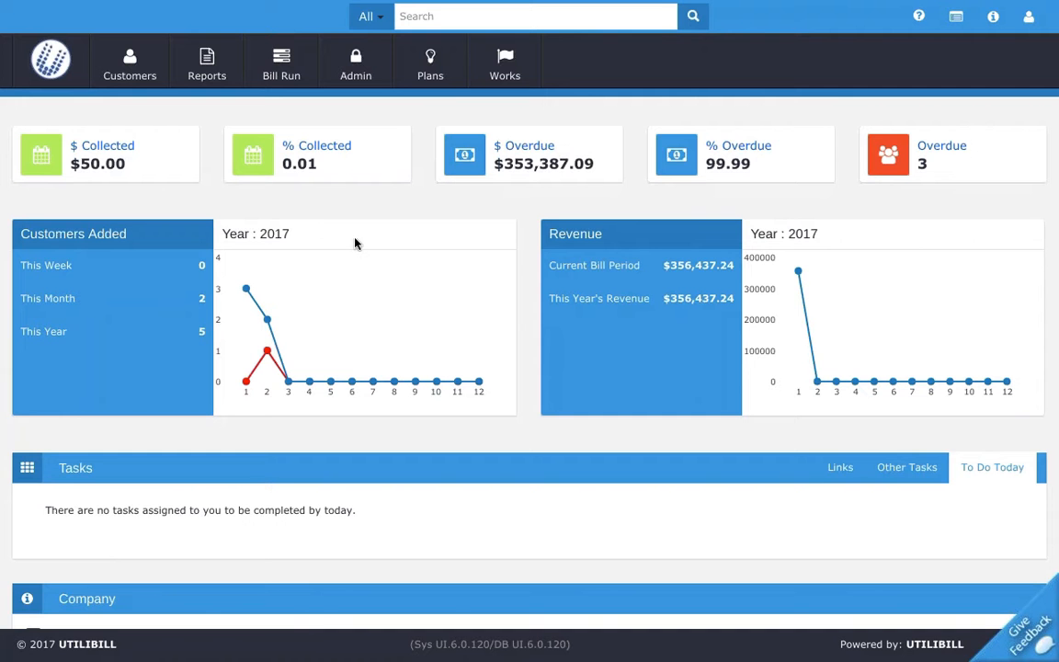
# - Search all records for the customer by surname and open the customer's overview
pyautogui.click(438, 17)
pyautogui.write('boga')
pyautogui.press('Down')
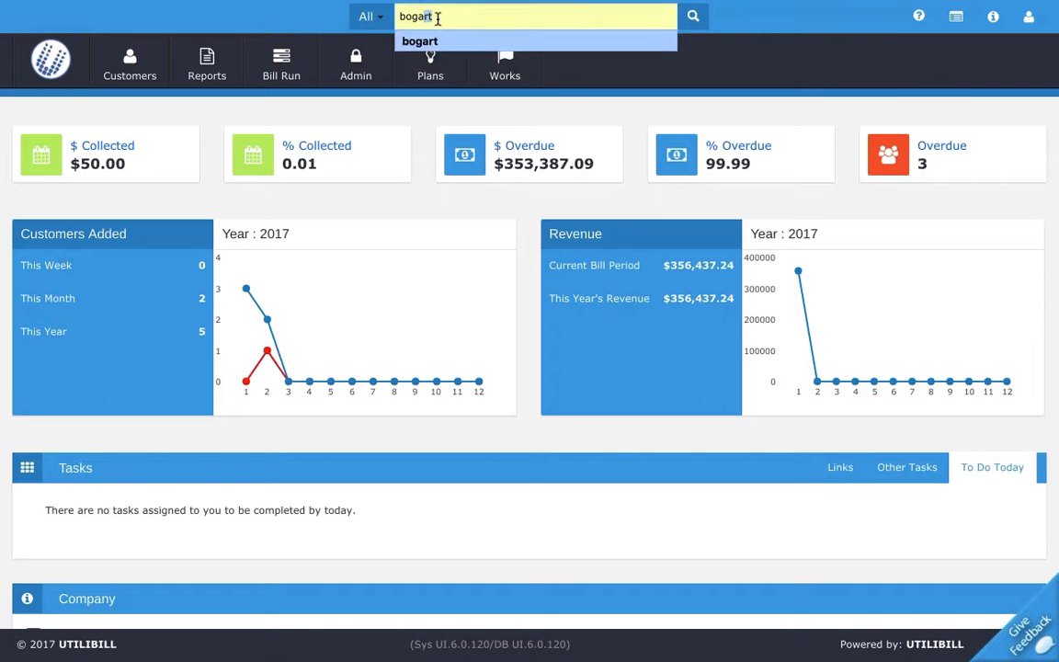
pyautogui.press('Return')
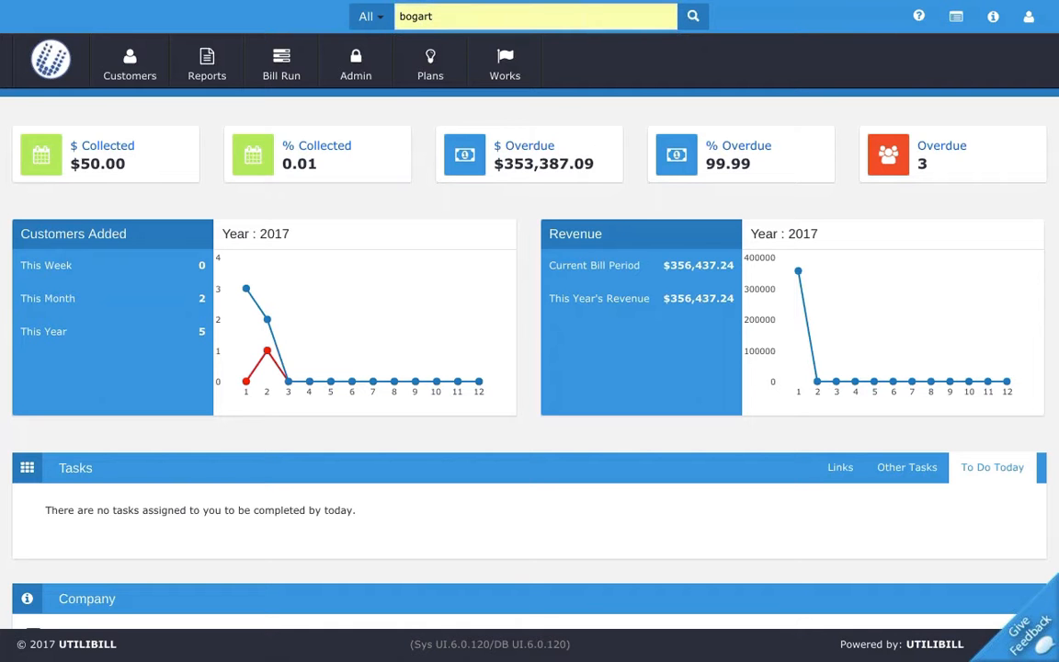
pyautogui.click(692, 17)
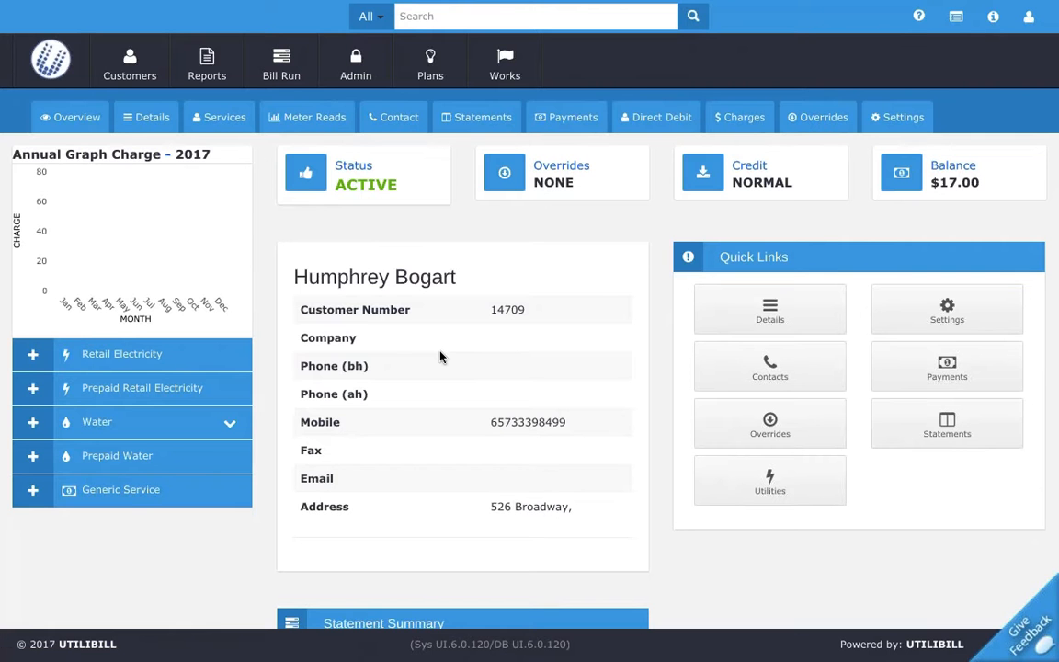
# - Open the customer's details and start a new payment entry from the Security Deposit field under Other Details
pyautogui.click(145, 117)
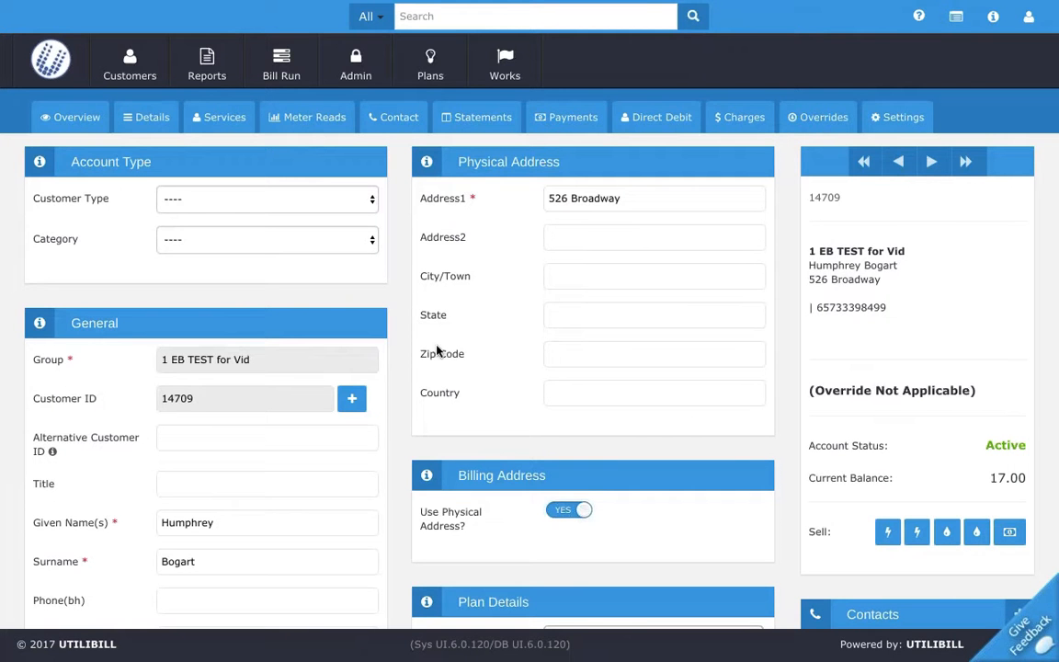
pyautogui.scroll(-5, 438, 351)
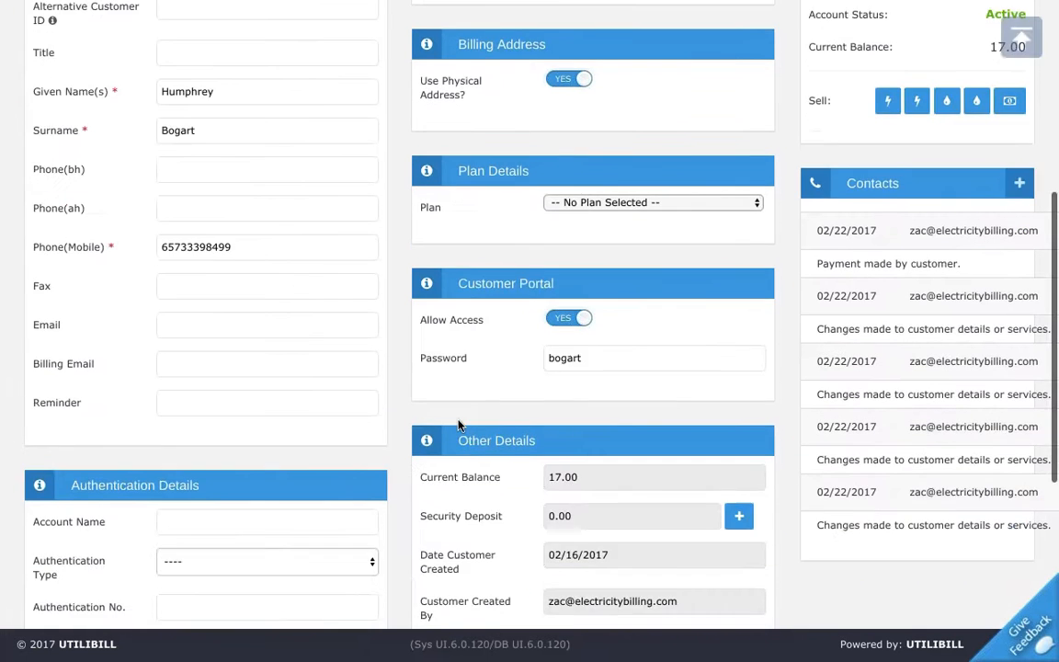
pyautogui.scroll(-1, 461, 461)
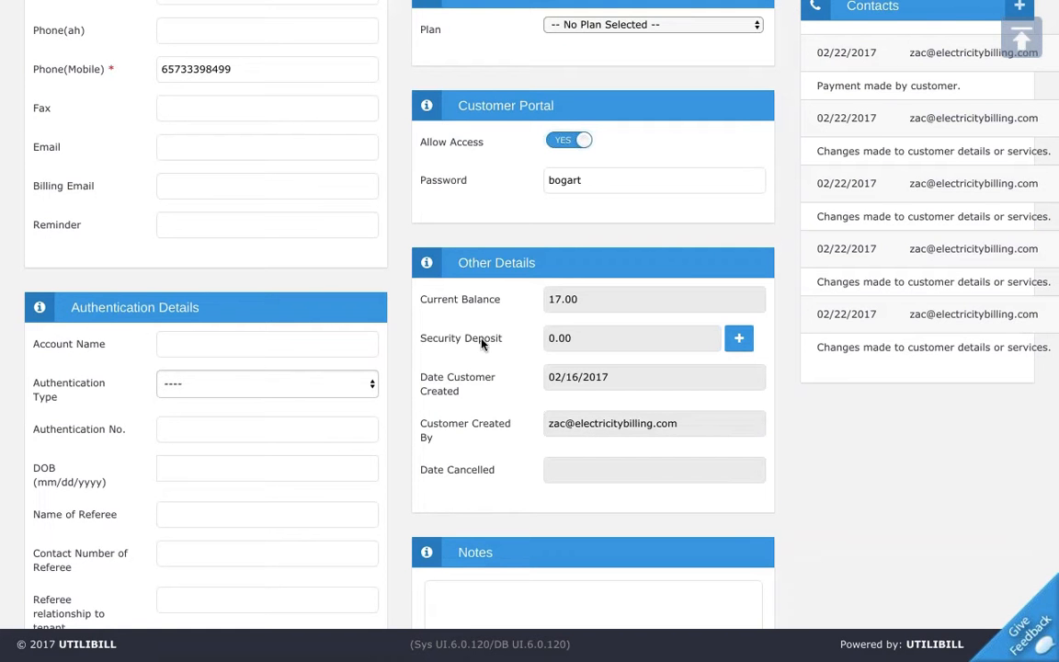
pyautogui.moveTo(421, 339); pyautogui.dragTo(512, 346)
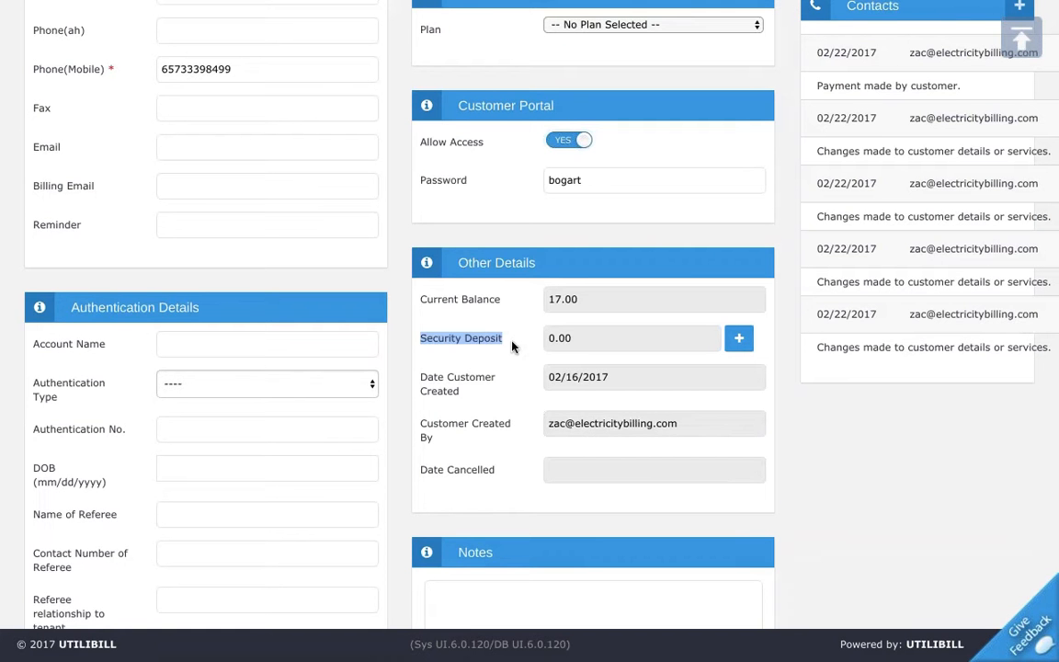
pyautogui.click(749, 340)
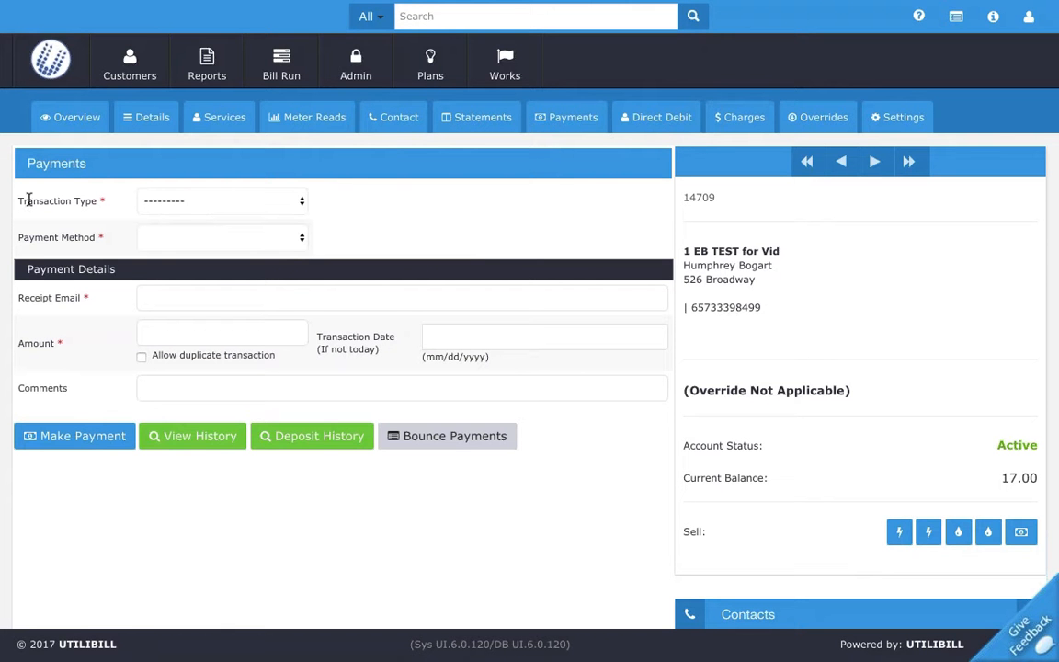
# - Set the payment's transaction type to Security Deposit and its payment method to Deposit
pyautogui.click(218, 204)
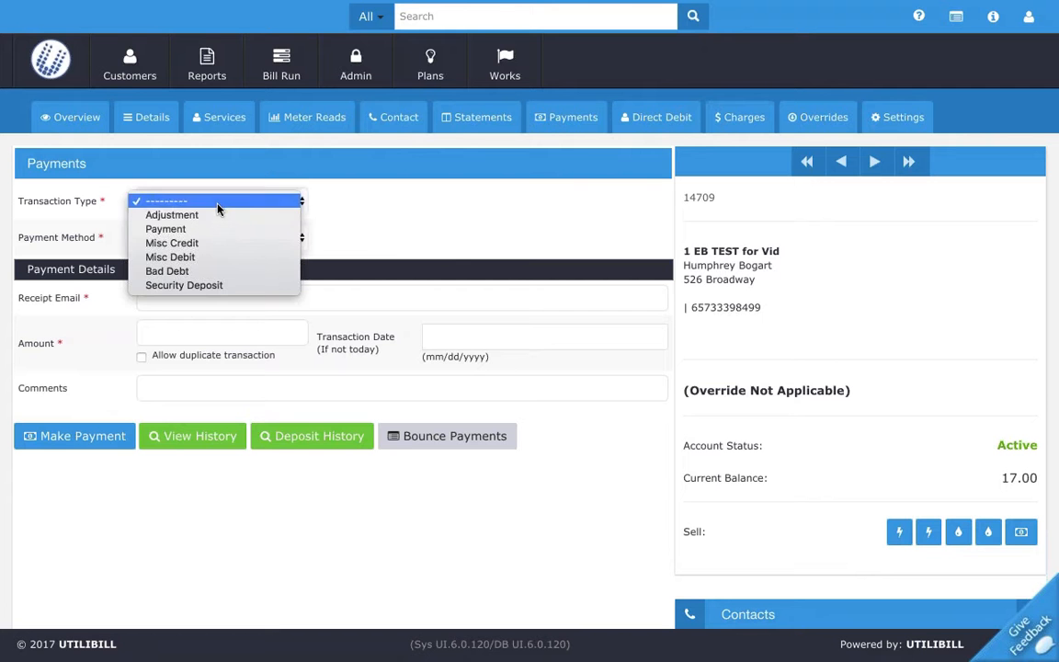
pyautogui.click(212, 287)
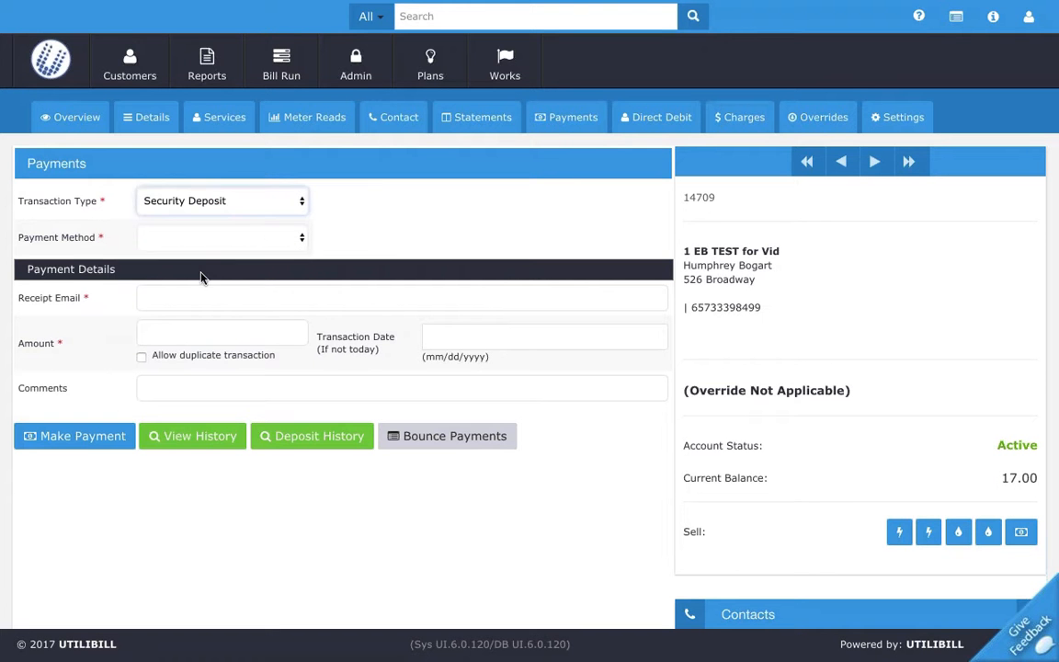
pyautogui.click(152, 237)
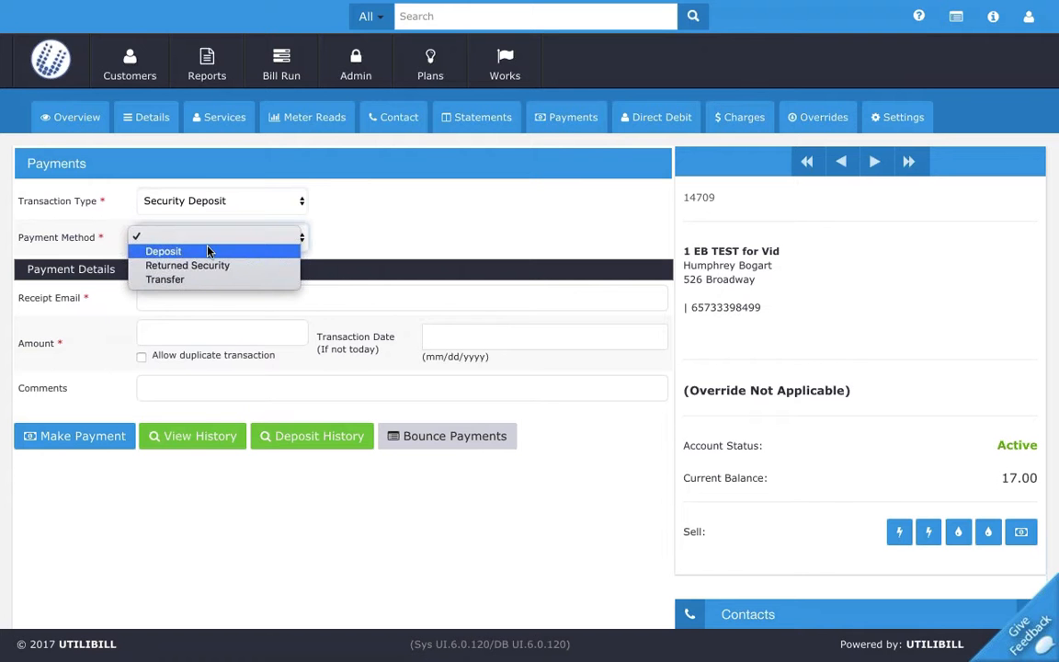
pyautogui.click(210, 250)
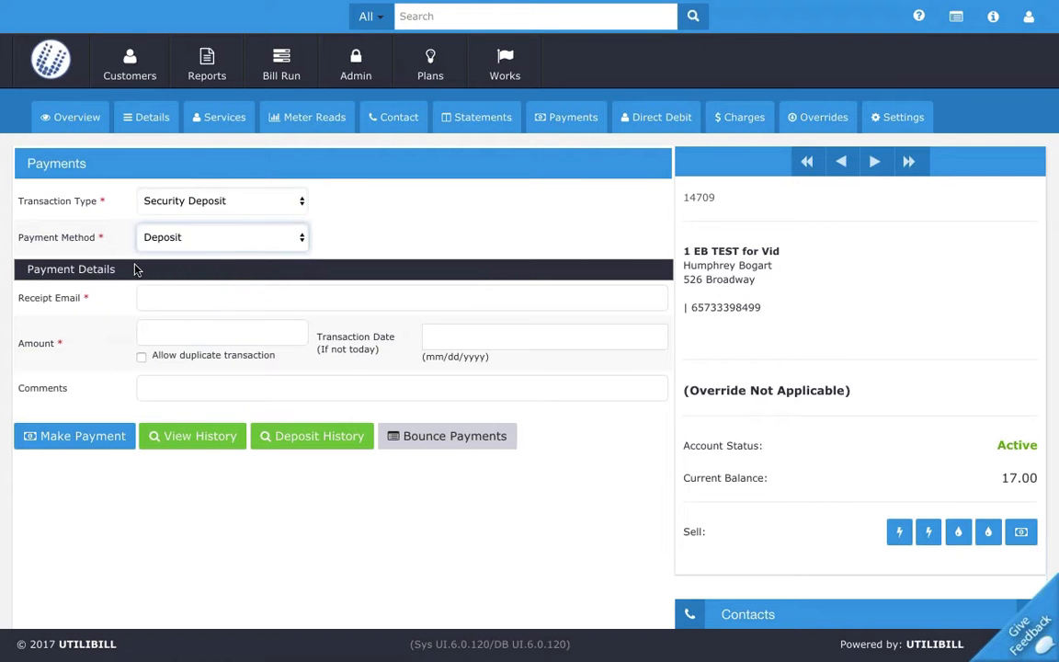
# - Fill in the receipt email for the security deposit payment
pyautogui.click(147, 297)
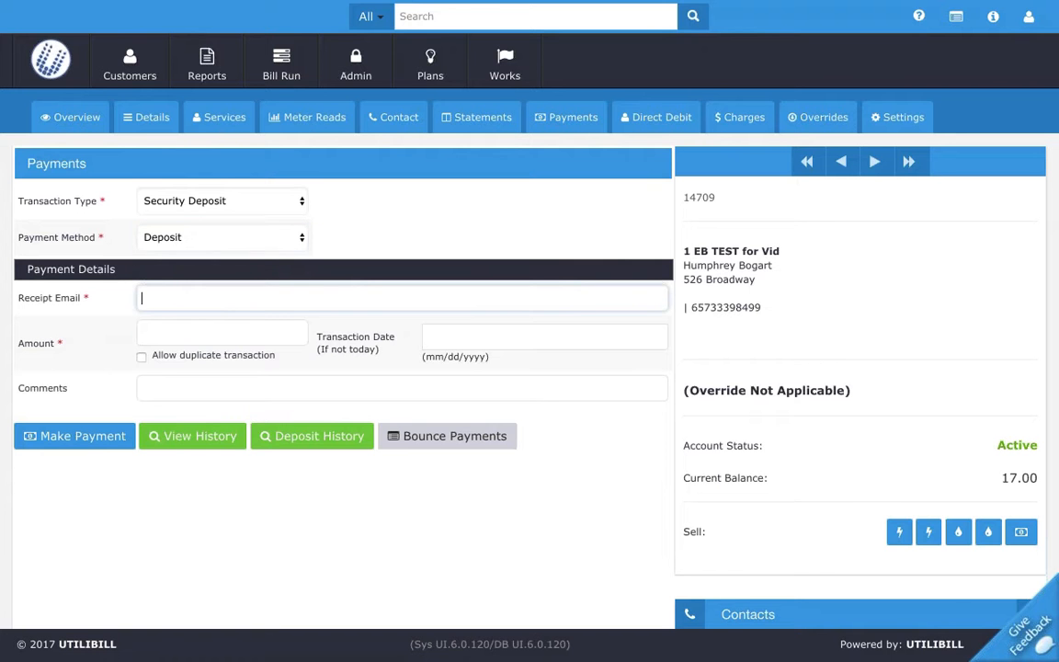
pyautogui.write('est')
pyautogui.press('BackSpace')
pyautogui.press('BackSpace')
pyautogui.press('BackSpace')
pyautogui.write('test@TEST.')
pyautogui.press('BackSpace')
pyautogui.press('BackSpace')
pyautogui.press('BackSpace')
pyautogui.press('BackSpace')
pyautogui.press('BackSpace')
pyautogui.write('test.com')
# - Set the deposit amount to 50.00 without a comment and make the payment
pyautogui.click(167, 338)
pyautogui.write('50')
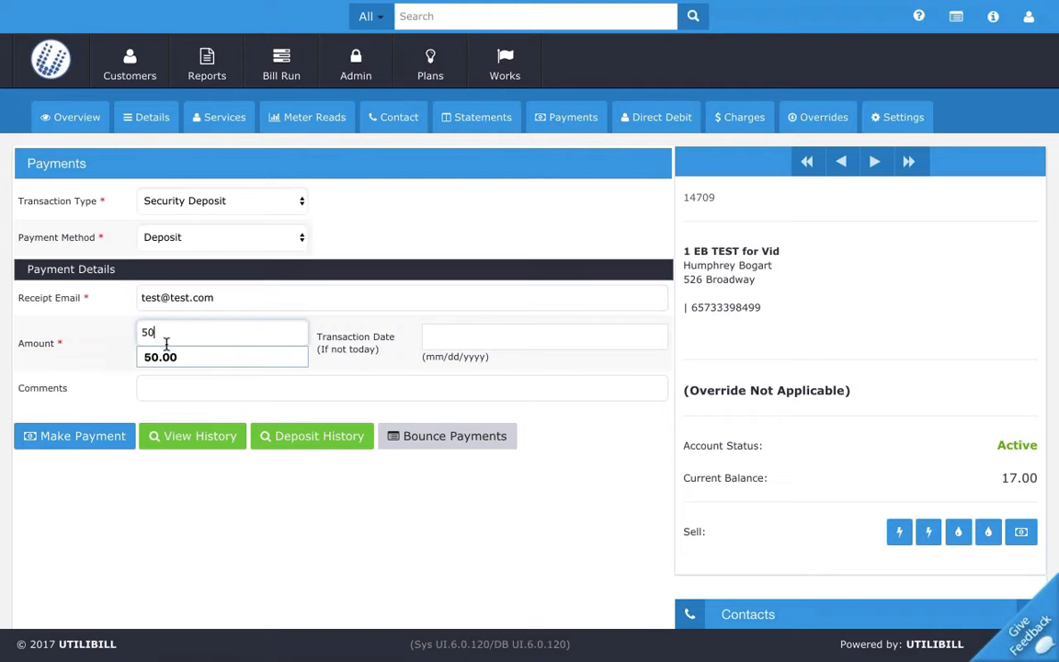
pyautogui.write('.00')
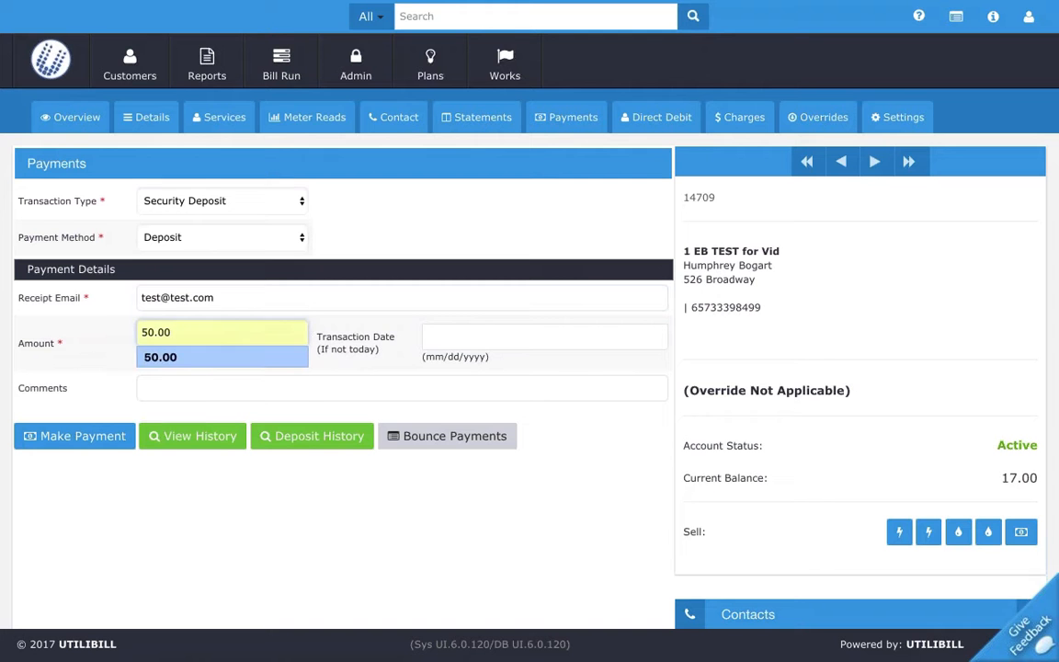
pyautogui.click(303, 390)
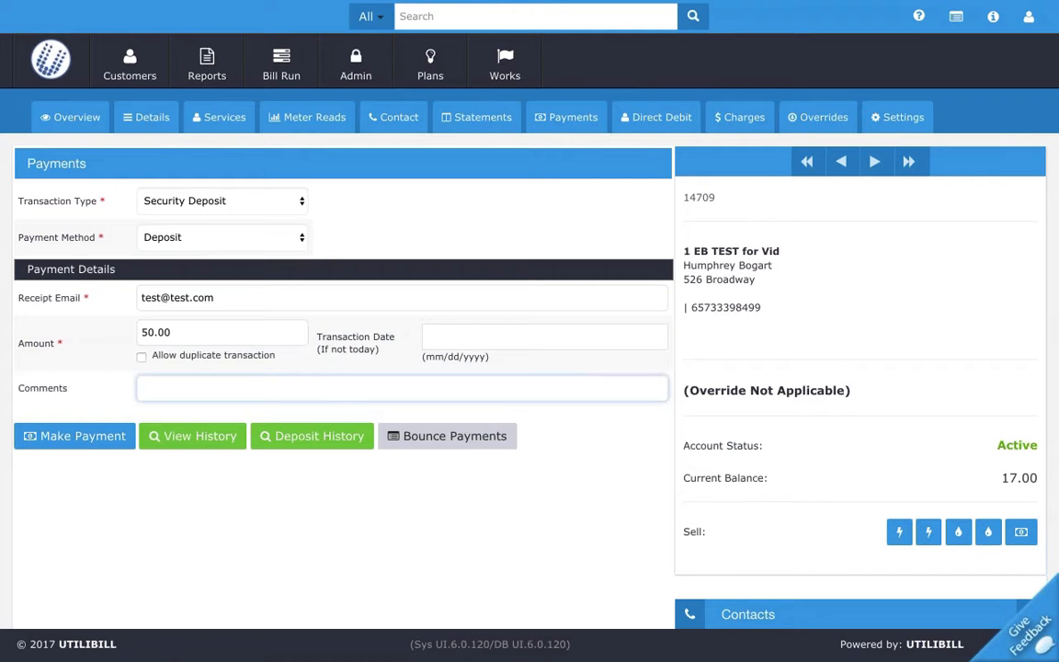
pyautogui.click(86, 489)
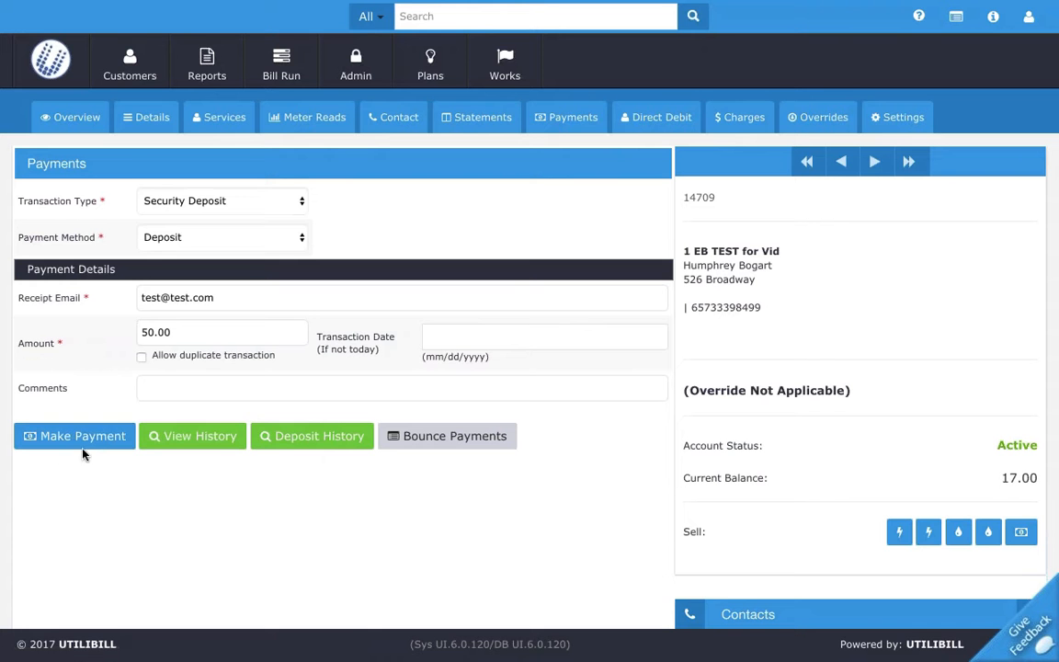
pyautogui.click(88, 446)
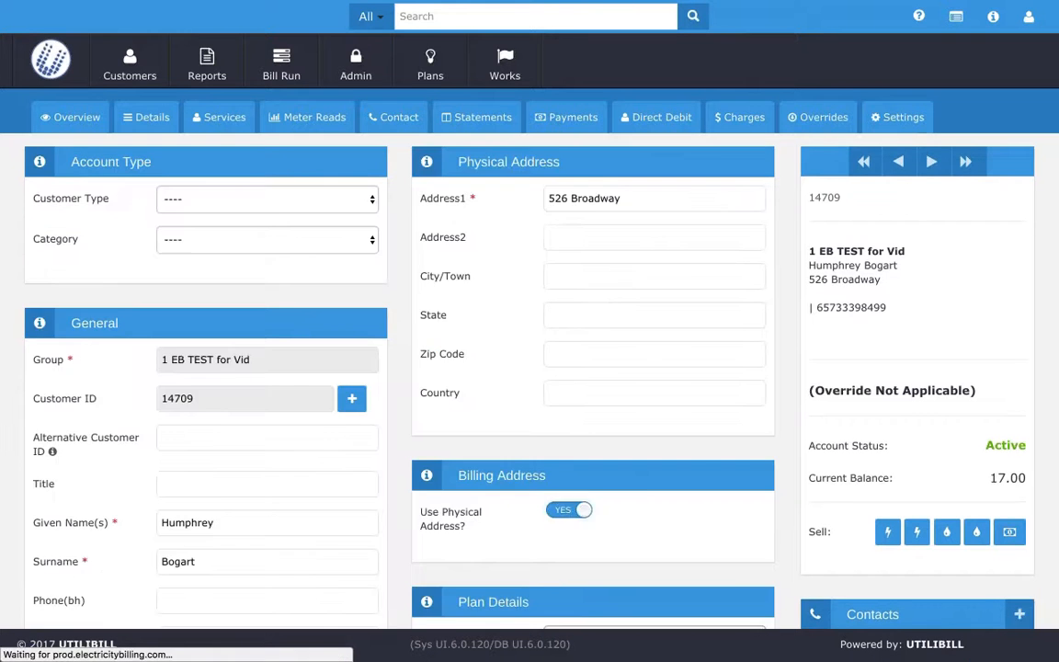
# - Check the security deposit under Other Details in the customer's details and start another payment entry from that field
pyautogui.scroll(-6, 530, 368)
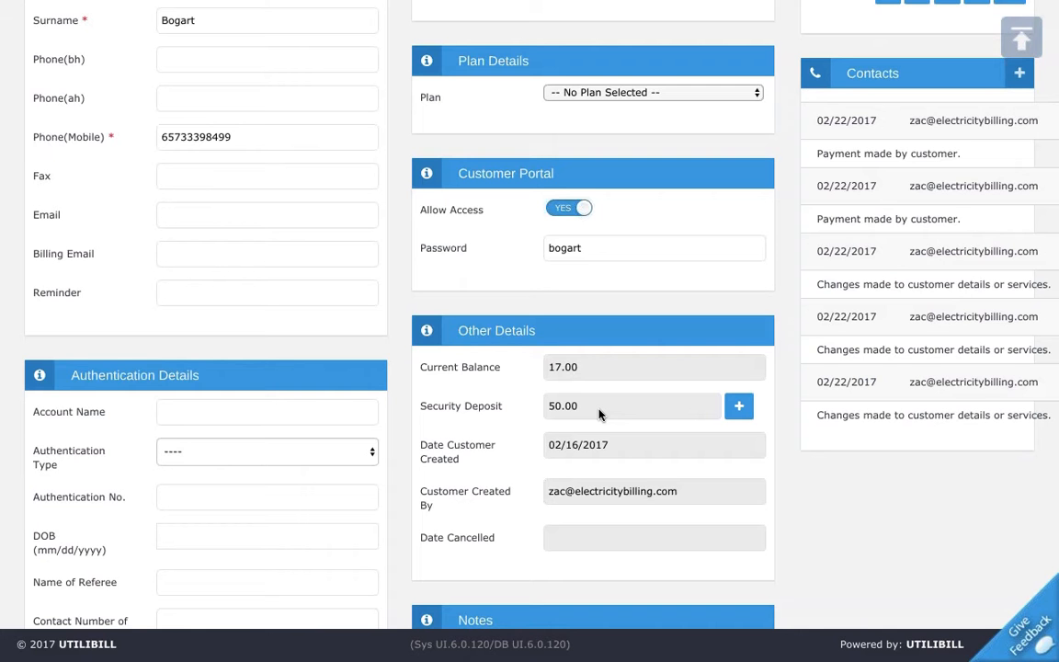
pyautogui.scroll(2, 599, 415)
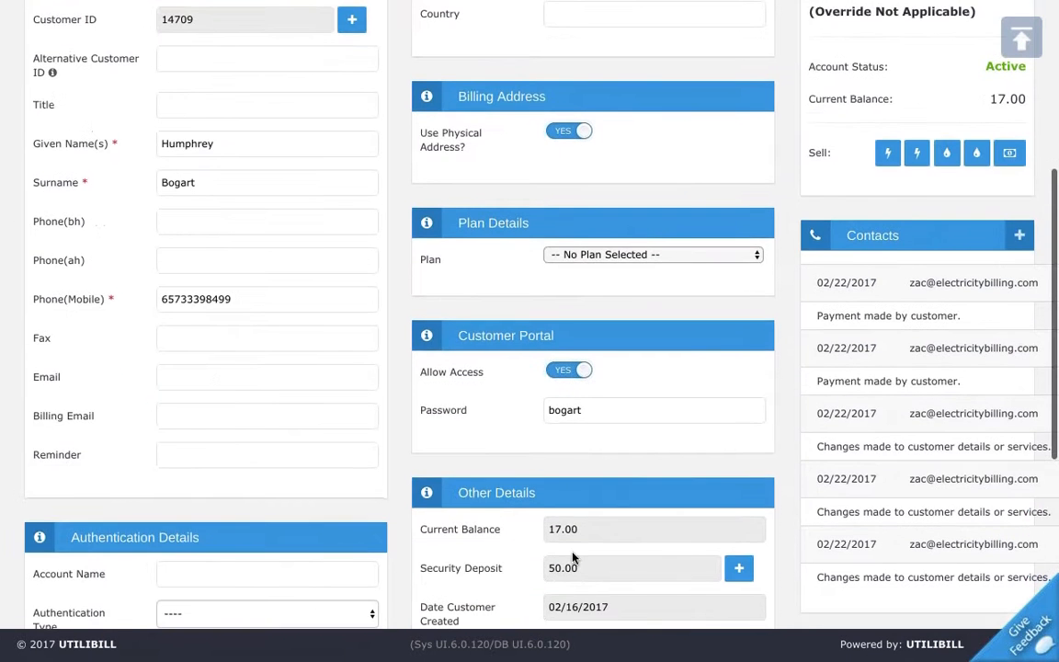
pyautogui.scroll(-3, 558, 475)
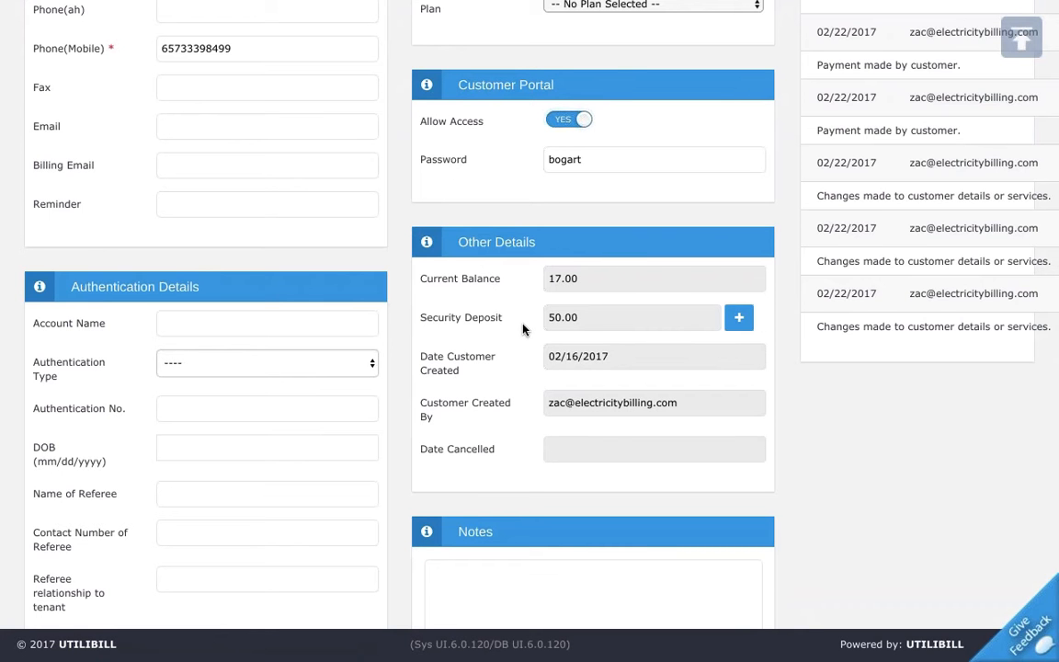
pyautogui.scroll(7, 545, 262)
pyautogui.scroll(-5, 546, 261)
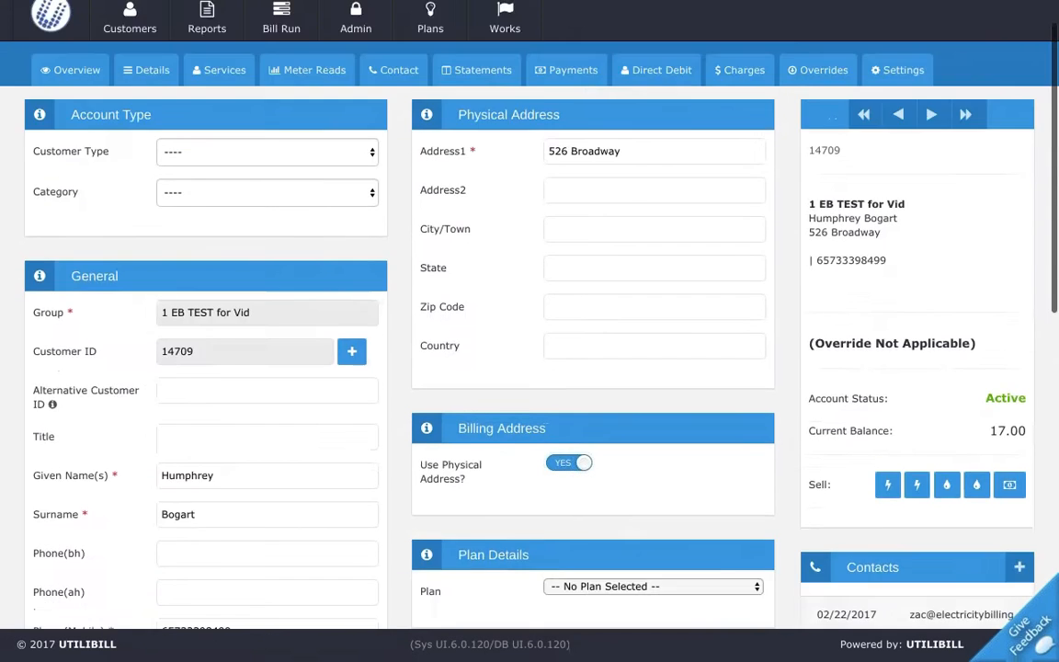
pyautogui.scroll(-1, 588, 422)
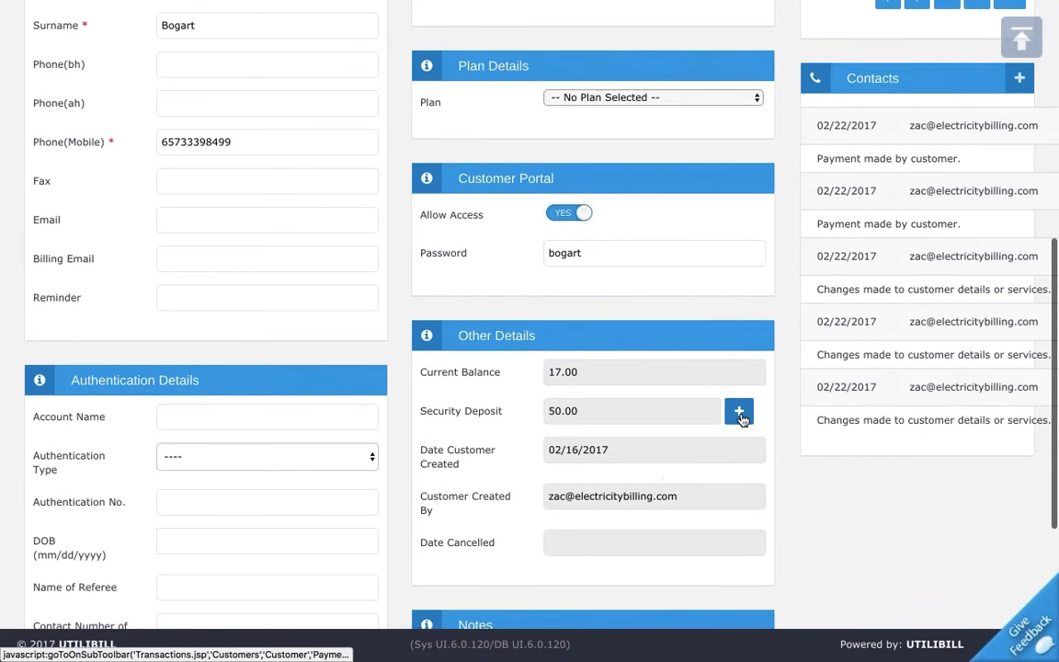
pyautogui.click(740, 415)
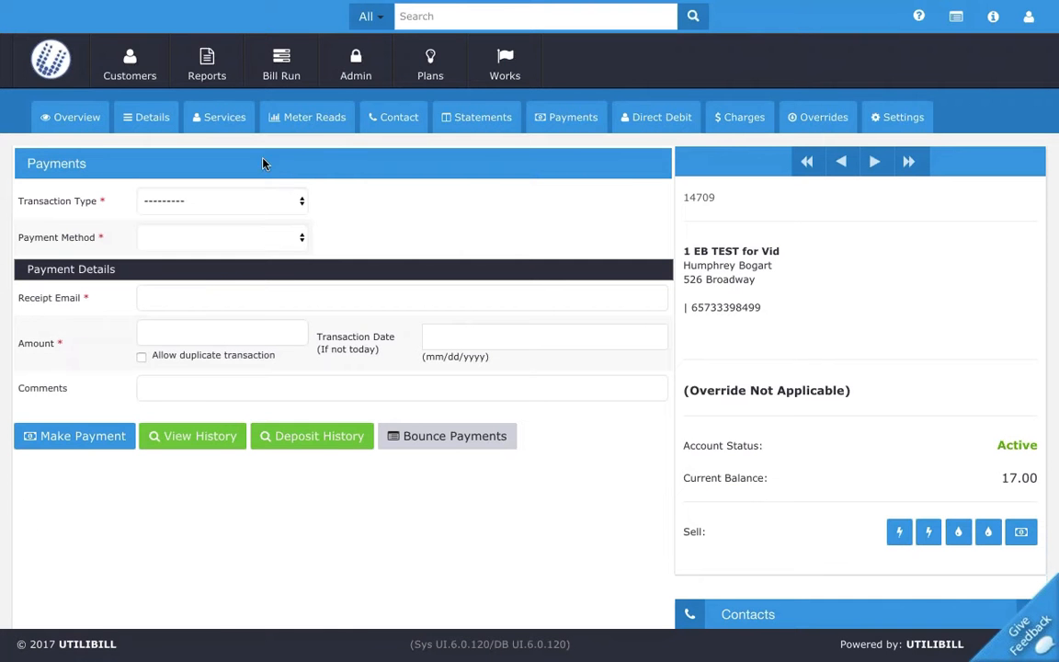
# - Set the new transaction's type to Security Deposit and its payment method to Transfer
pyautogui.click(245, 201)
pyautogui.click(203, 286)
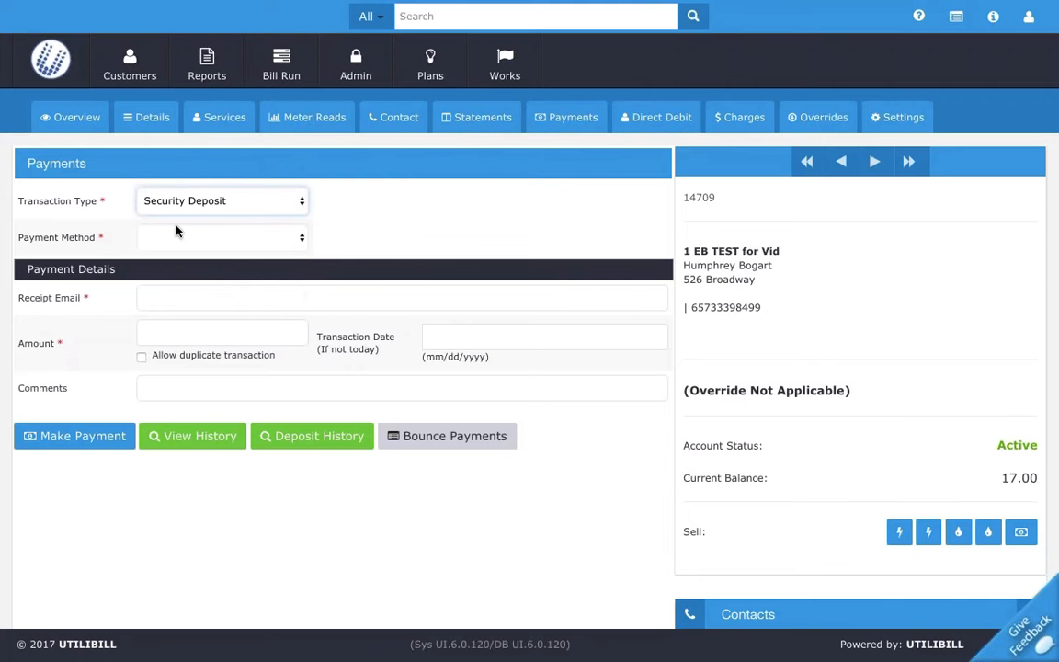
pyautogui.rightClick(140, 235)
pyautogui.click(304, 219)
pyautogui.click(298, 238)
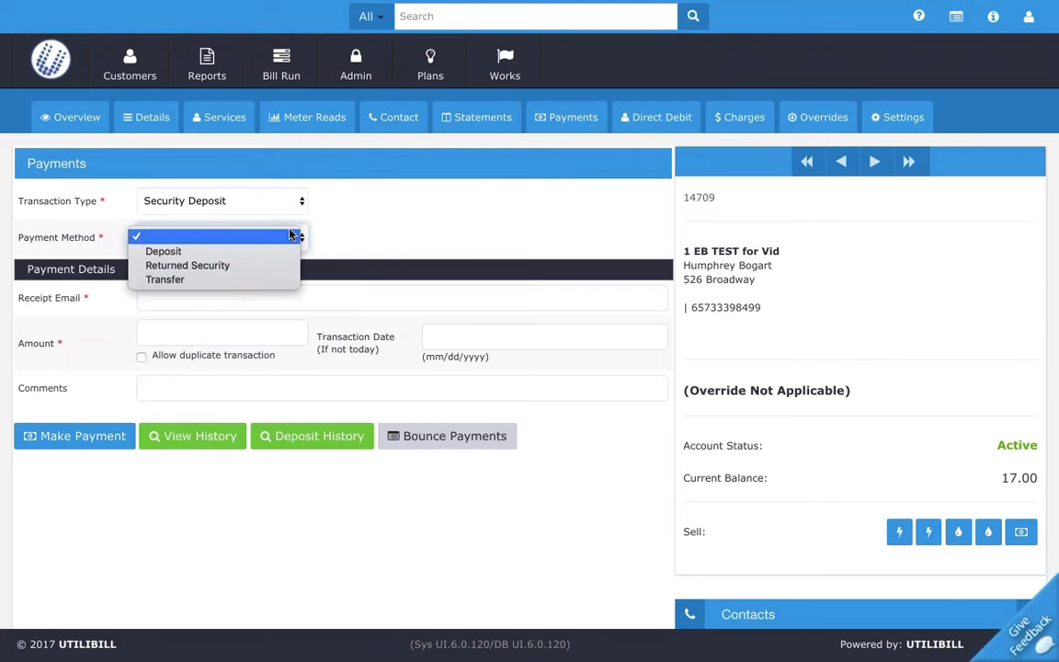
pyautogui.click(243, 282)
# - Fill in the receipt email for the transfer and set the amount to 20.00
pyautogui.click(208, 298)
pyautogui.write('test')
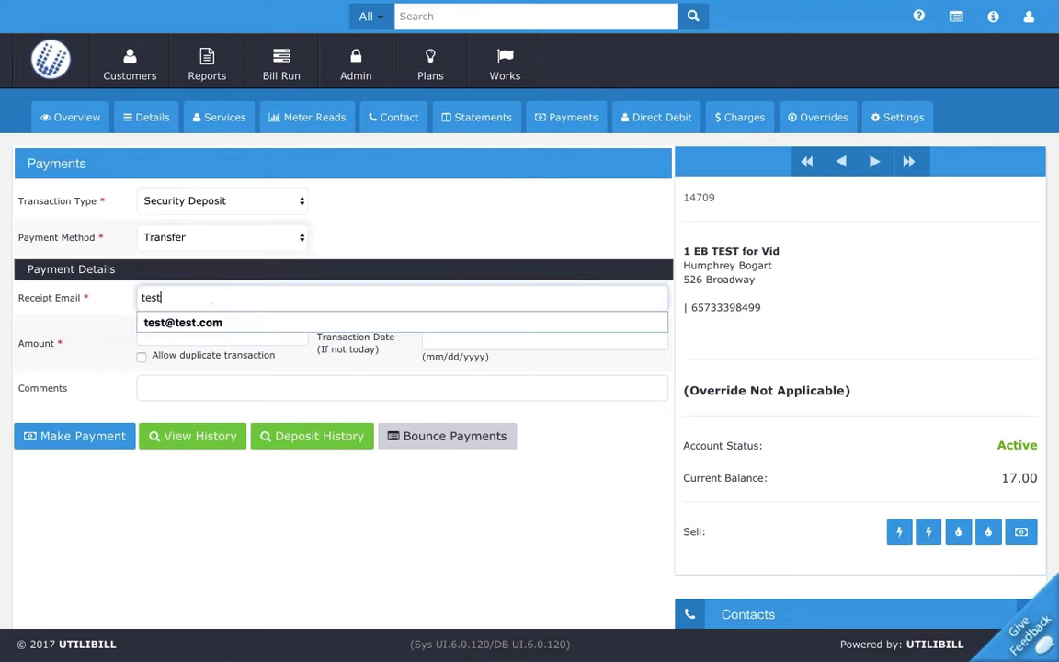
pyautogui.click(213, 322)
pyautogui.click(212, 331)
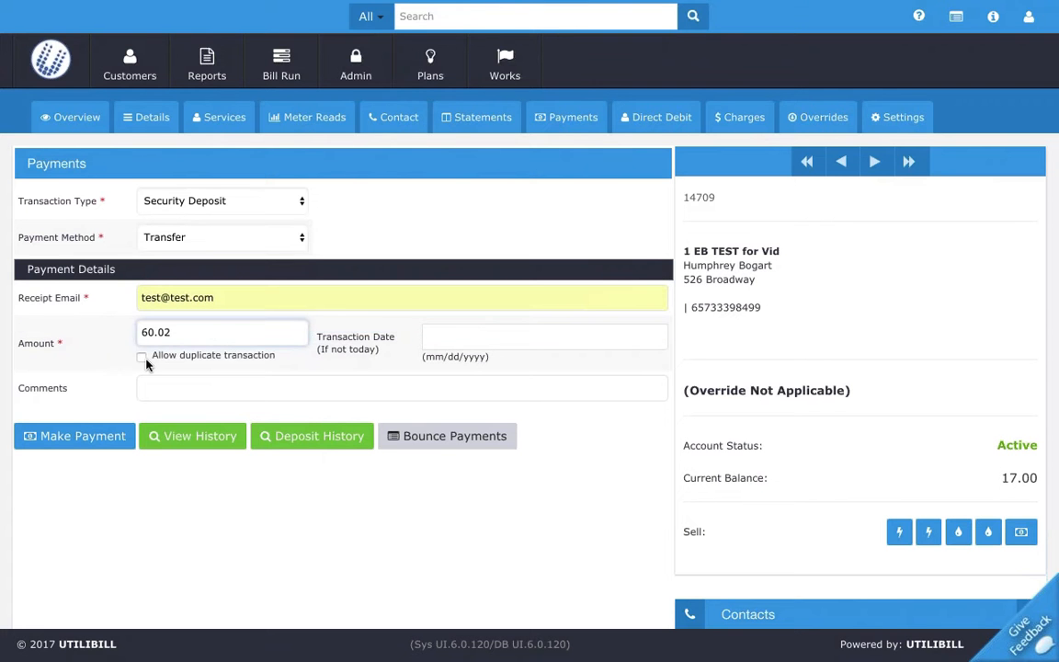
pyautogui.write('20.00')
# - Confirm the transfer payment, inspect the manual allocation per service type, and save it with Auto Allocation enabled
pyautogui.click(74, 436)
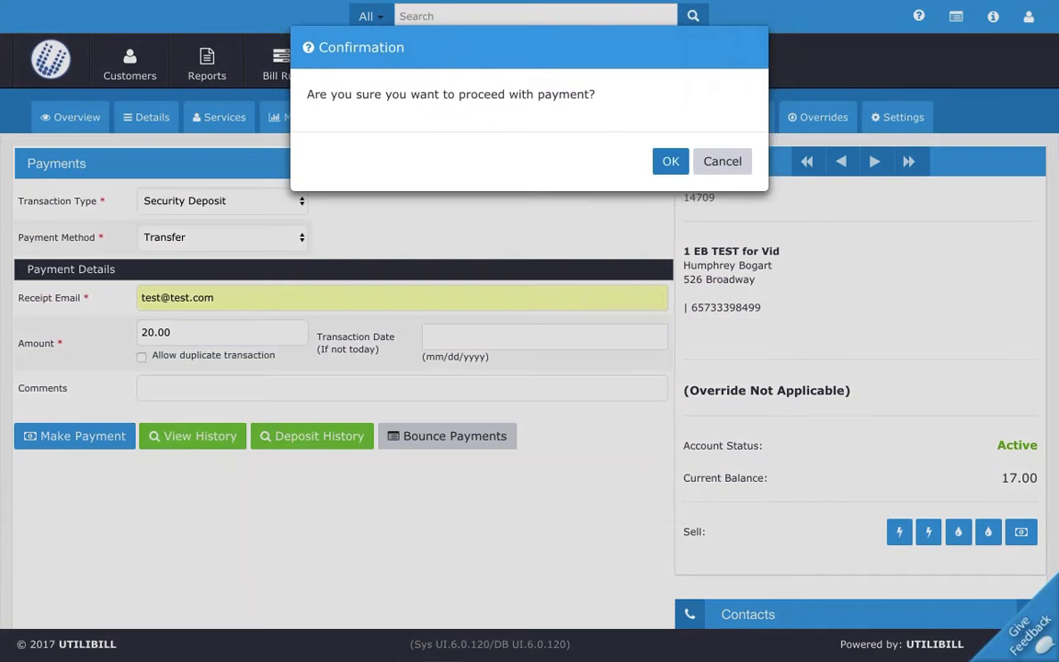
pyautogui.click(670, 161)
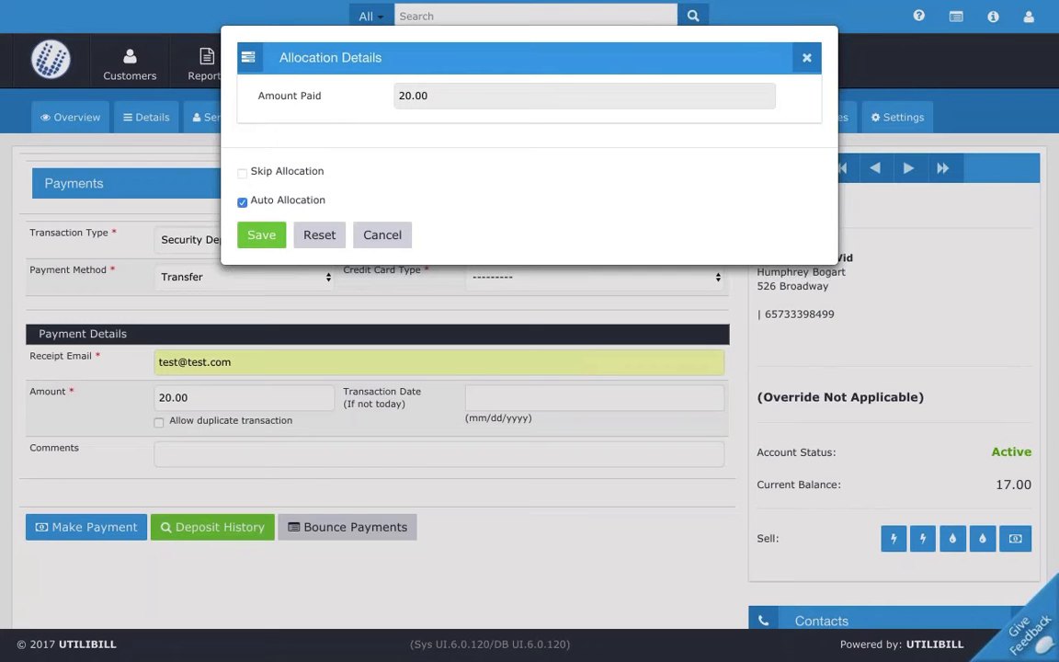
pyautogui.click(243, 202)
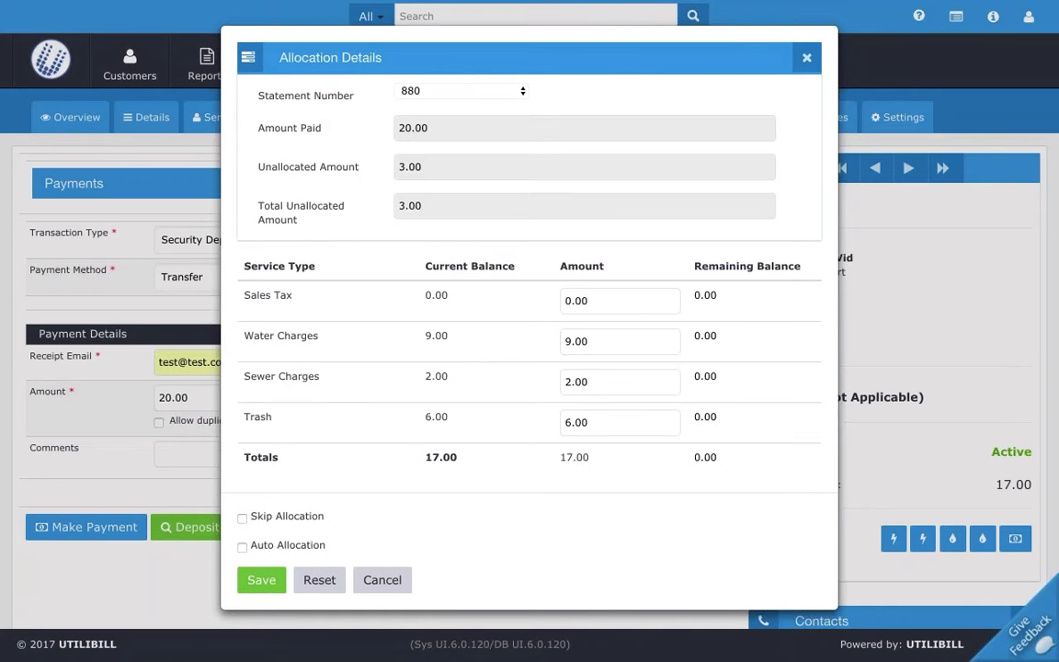
pyautogui.click(242, 548)
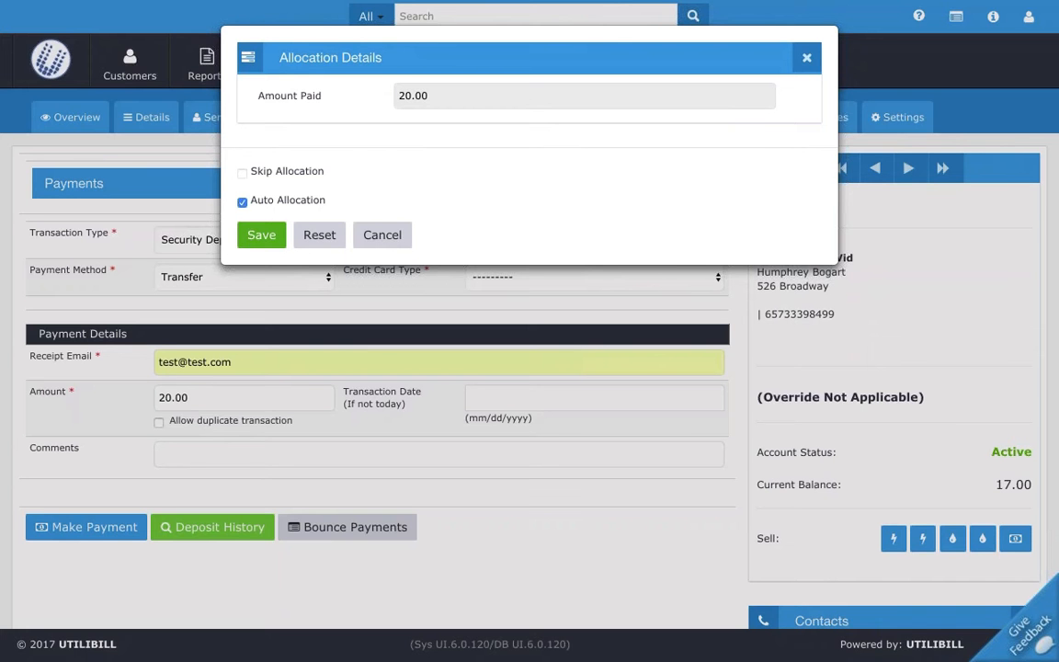
pyautogui.click(262, 242)
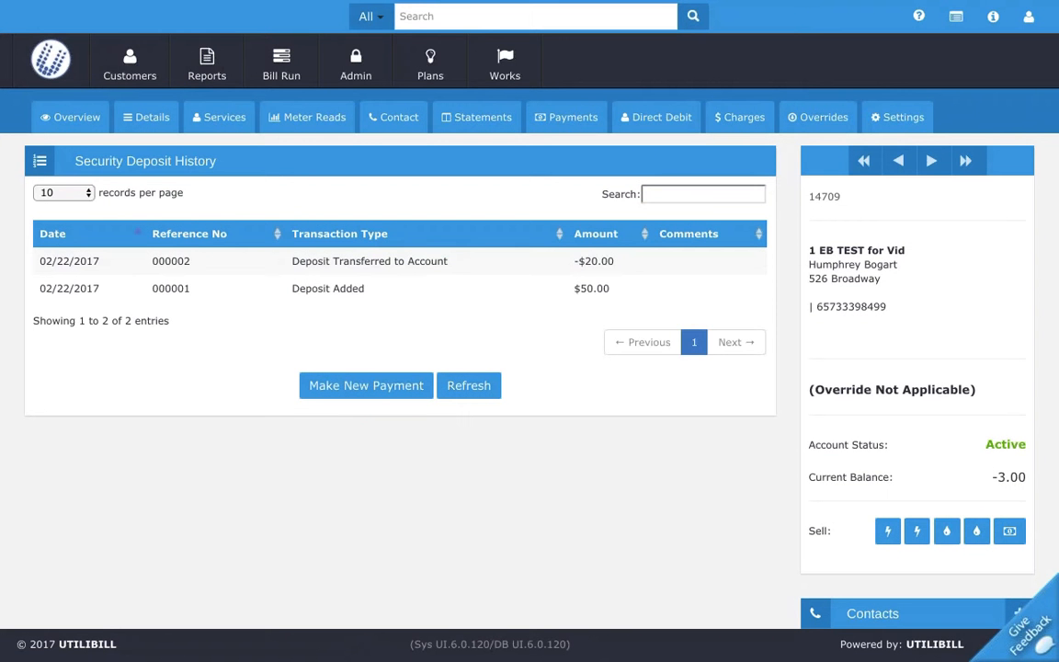
# - Review the transaction type and amount of the transferred deposit in the Security Deposit History
pyautogui.moveTo(322, 262); pyautogui.dragTo(466, 265)
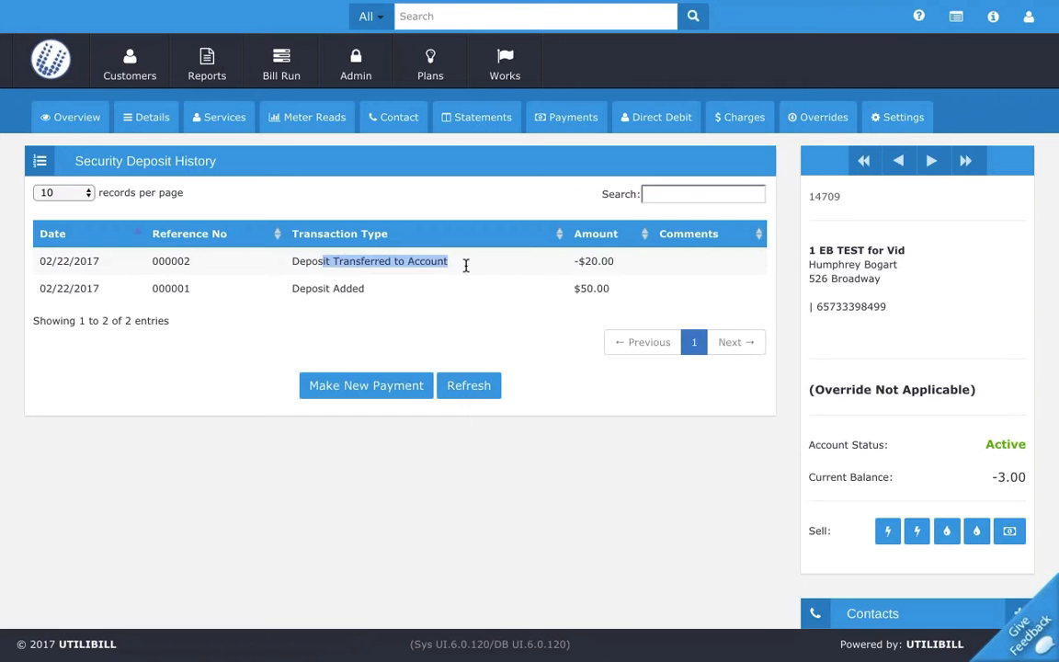
pyautogui.moveTo(573, 262); pyautogui.dragTo(635, 267)
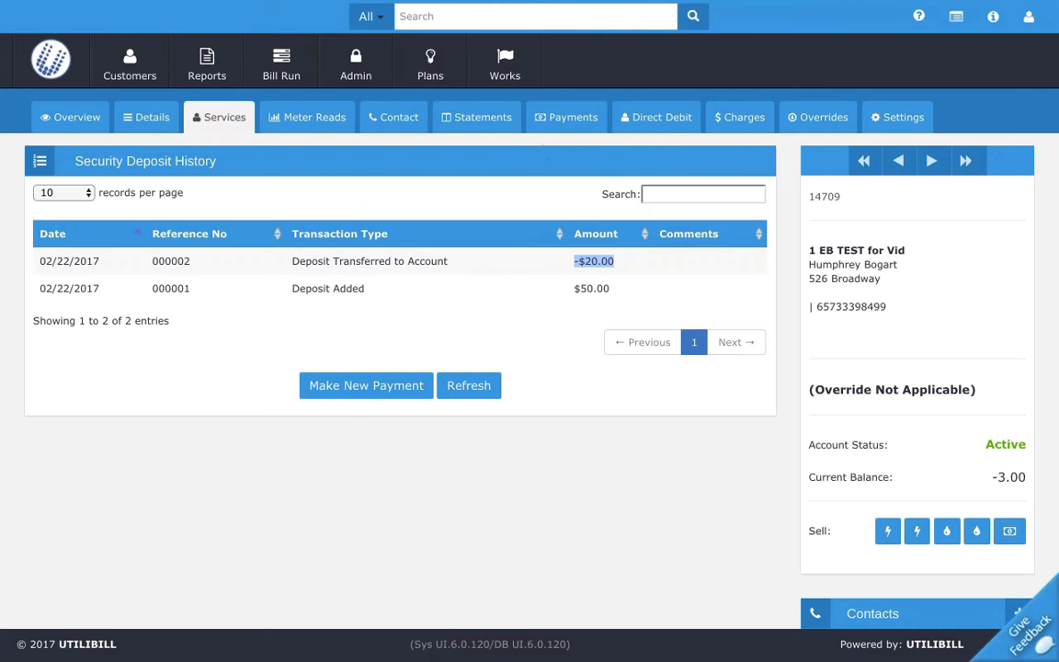
# - Check the remaining Security Deposit under Other Details in the customer's details
pyautogui.click(149, 125)
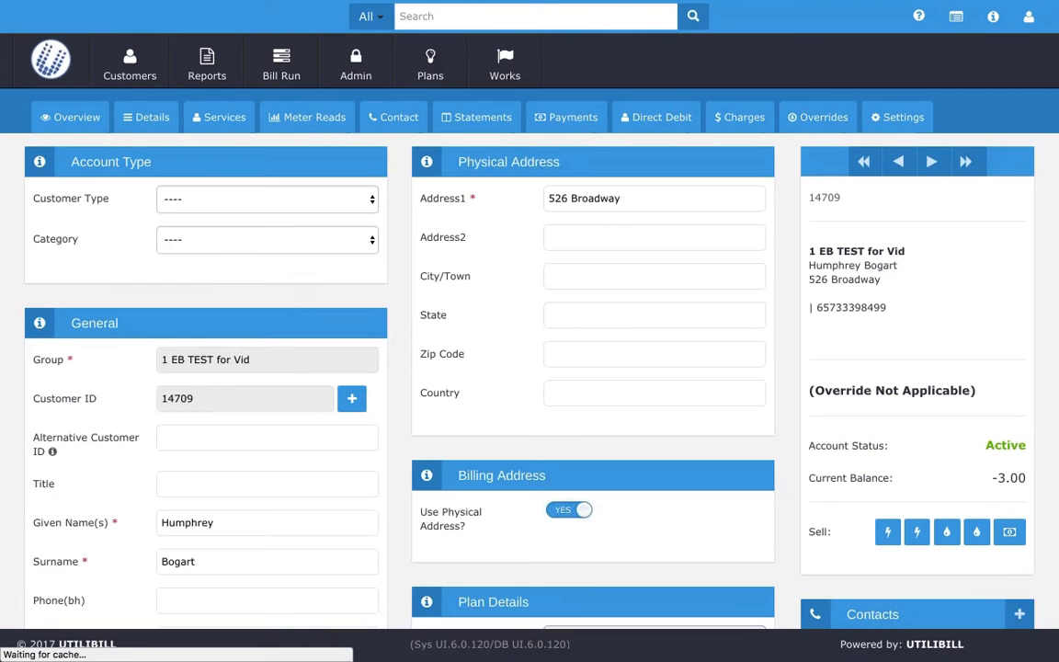
pyautogui.scroll(-6, 550, 488)
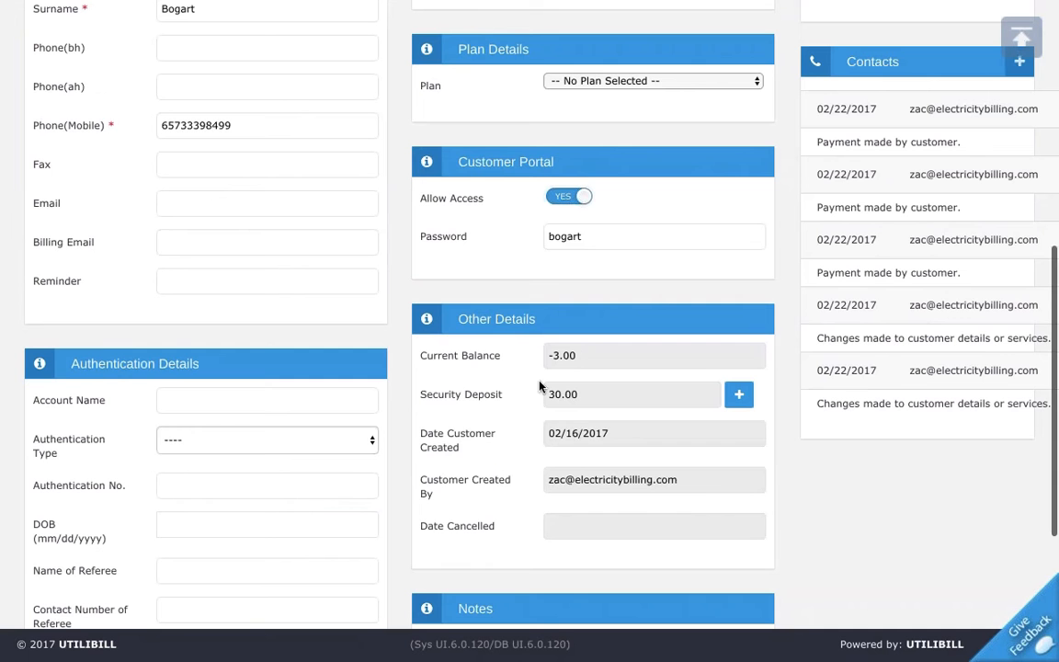
pyautogui.click(568, 399)
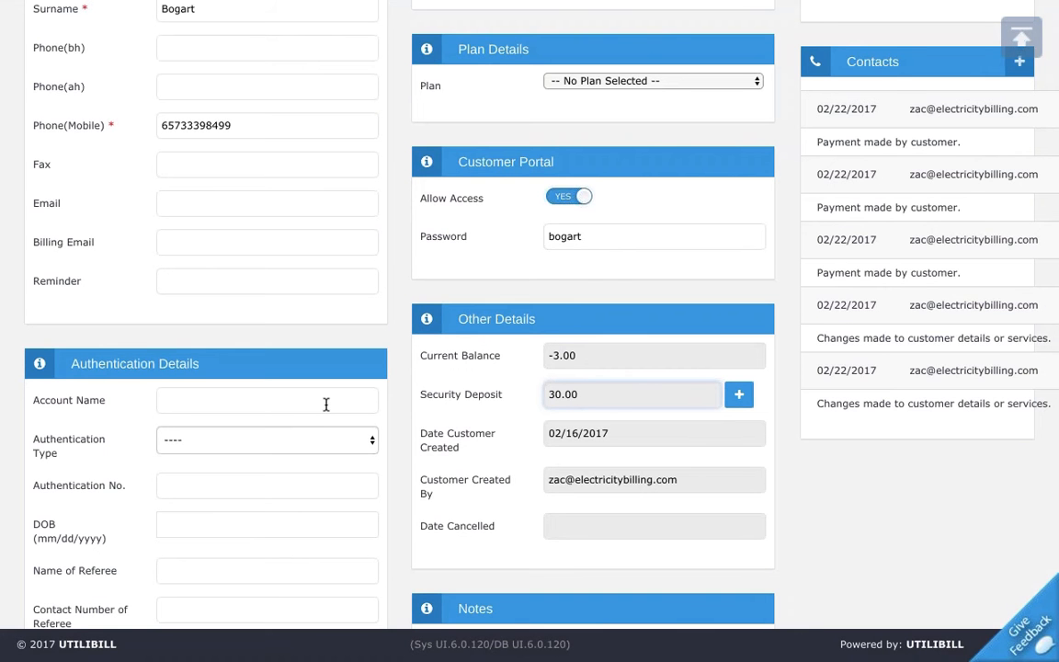
pyautogui.scroll(-3, 442, 466)
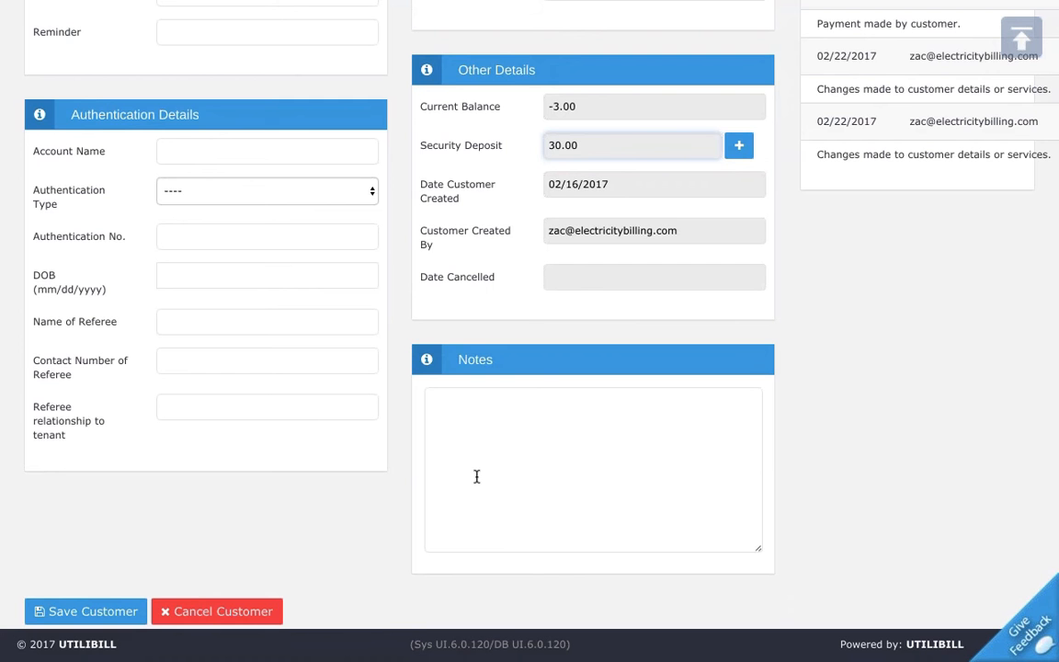
pyautogui.scroll(5, 485, 441)
pyautogui.scroll(-2, 485, 442)
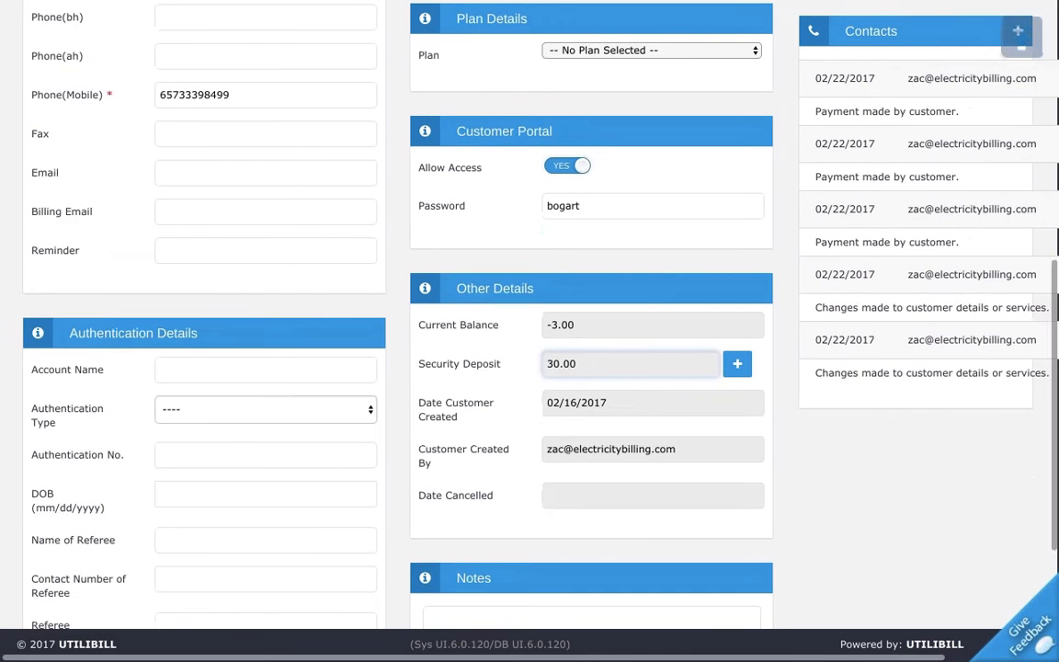
# - Start a new transaction from the Security Deposit field, with type Security Deposit and payment method Returned Security
pyautogui.click(738, 366)
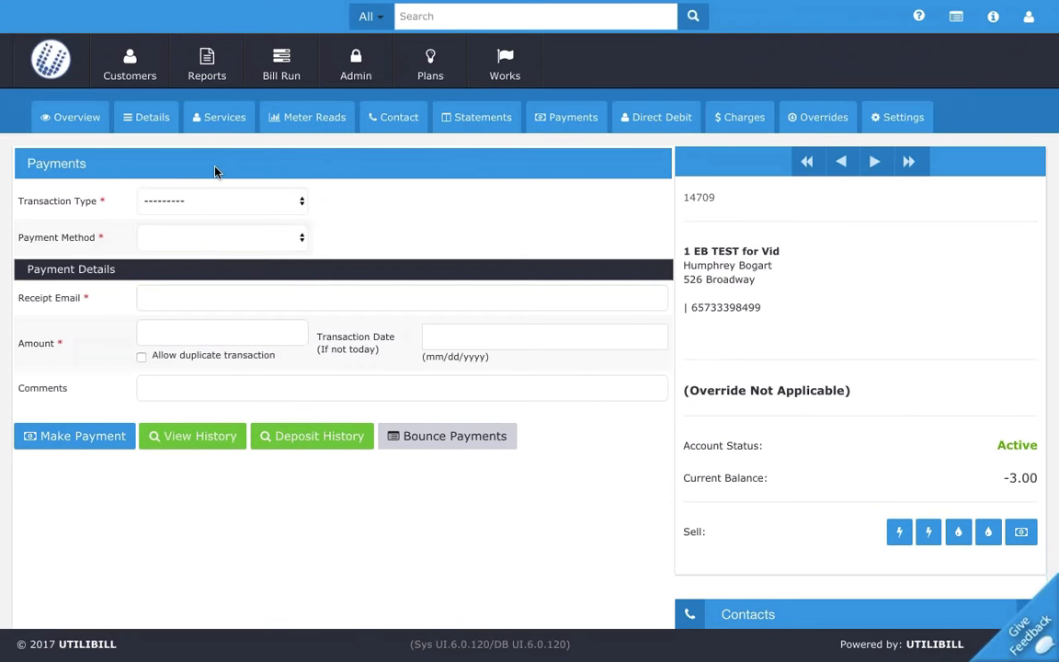
pyautogui.click(217, 201)
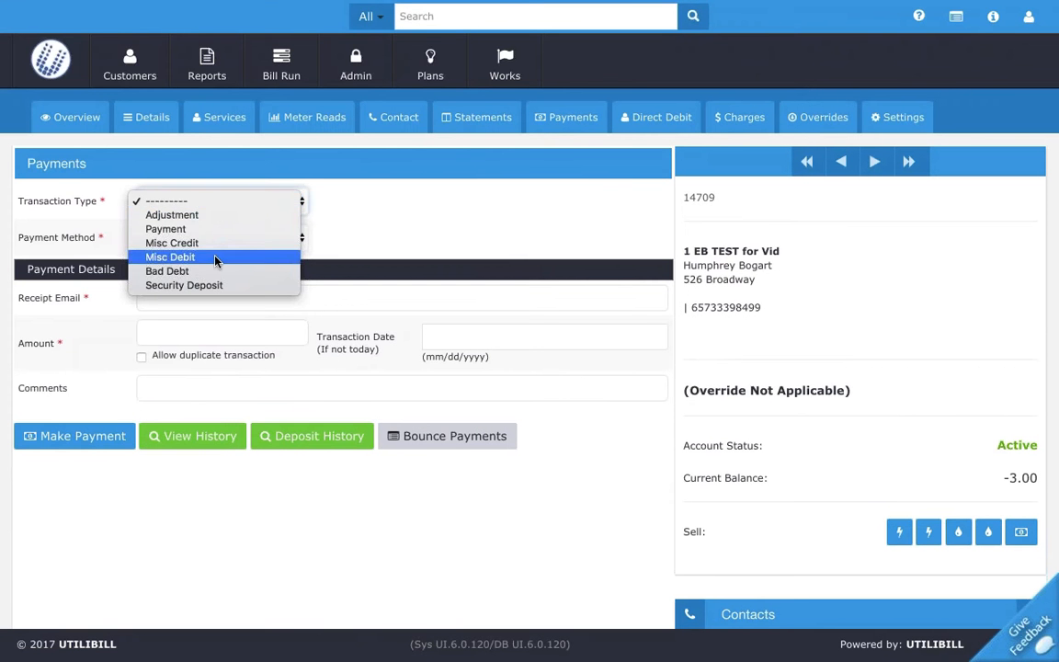
pyautogui.click(213, 286)
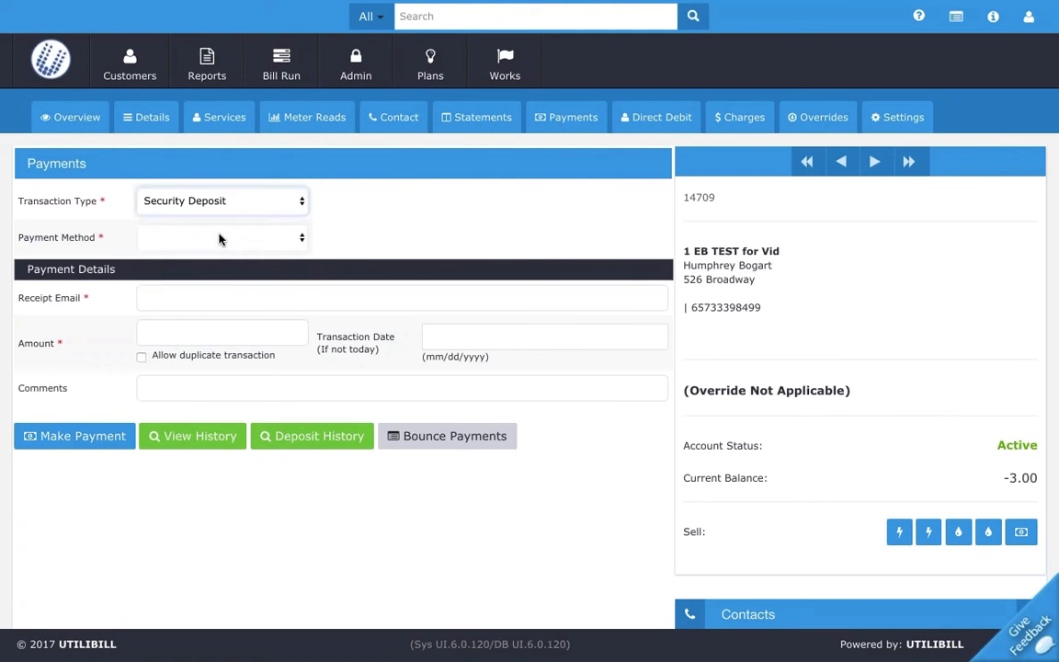
pyautogui.click(219, 236)
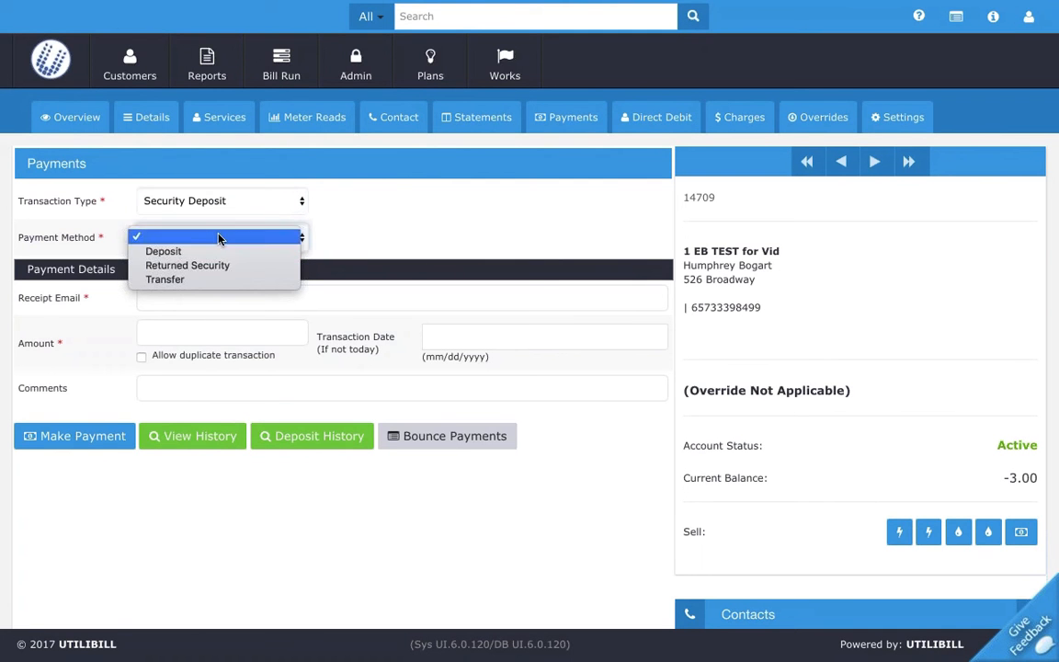
pyautogui.click(178, 266)
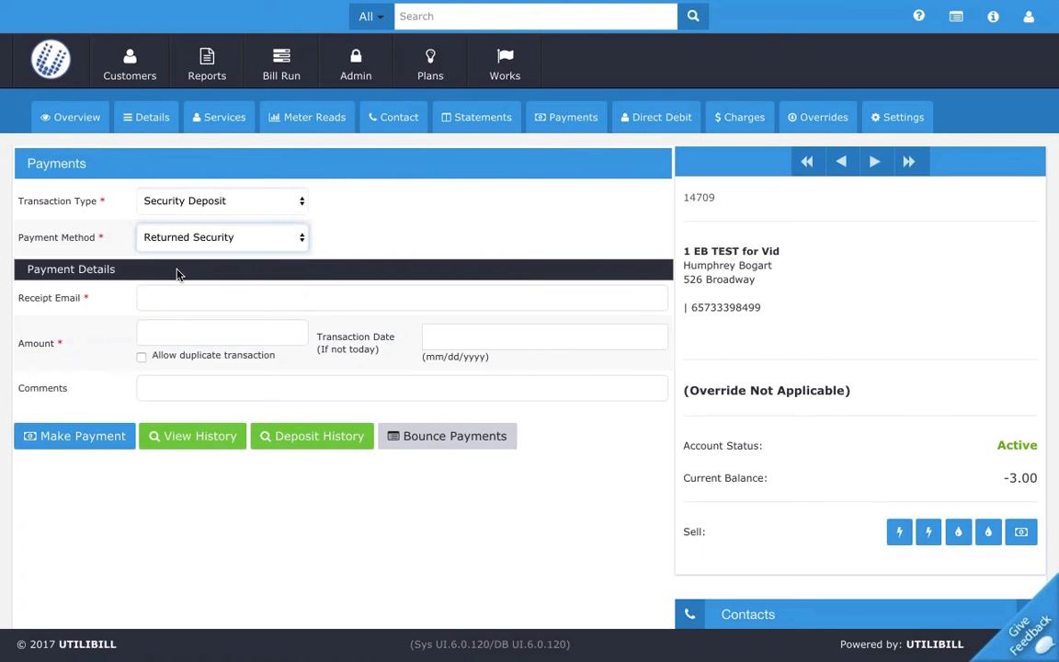
# - Fill in the receipt email, set the amount to 30.00, and make the returned security payment
pyautogui.click(173, 296)
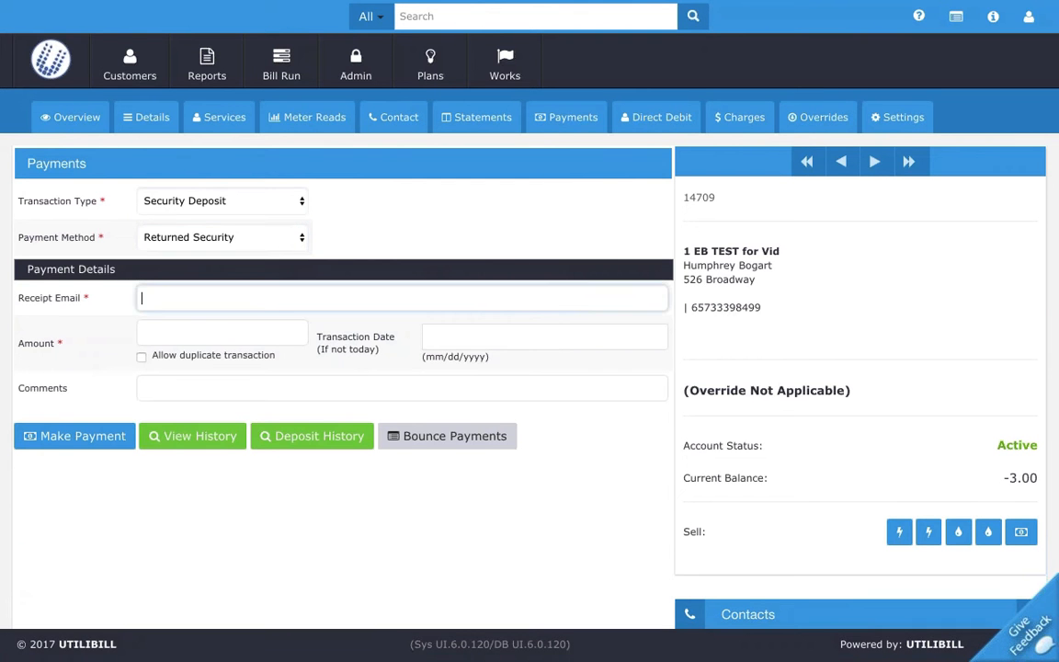
pyautogui.write('test@test.com')
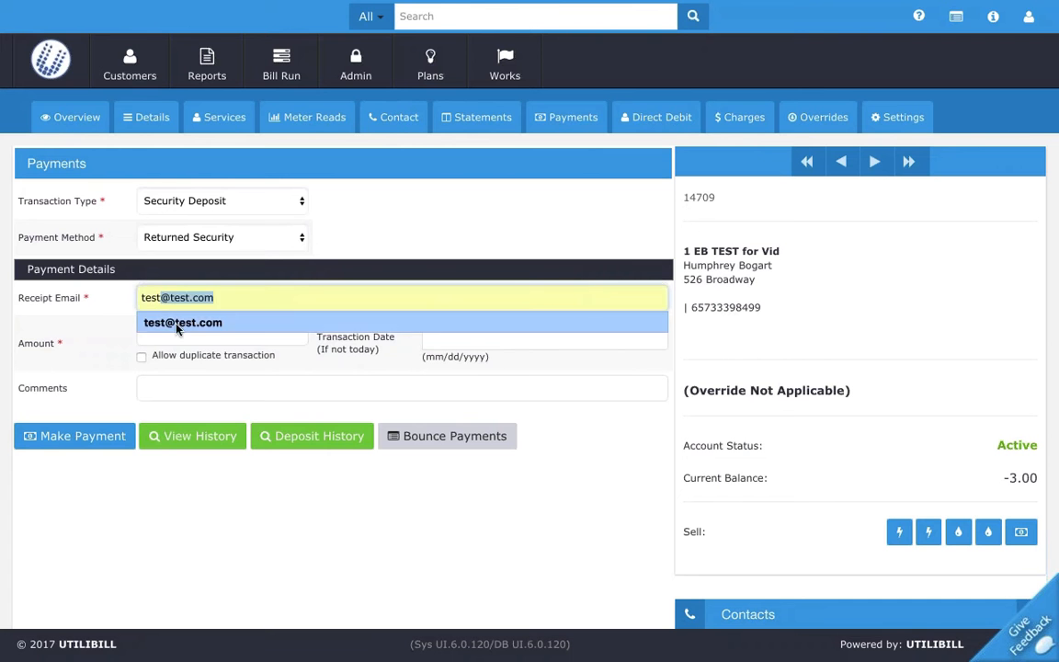
pyautogui.click(179, 324)
pyautogui.click(189, 329)
pyautogui.write('30.00')
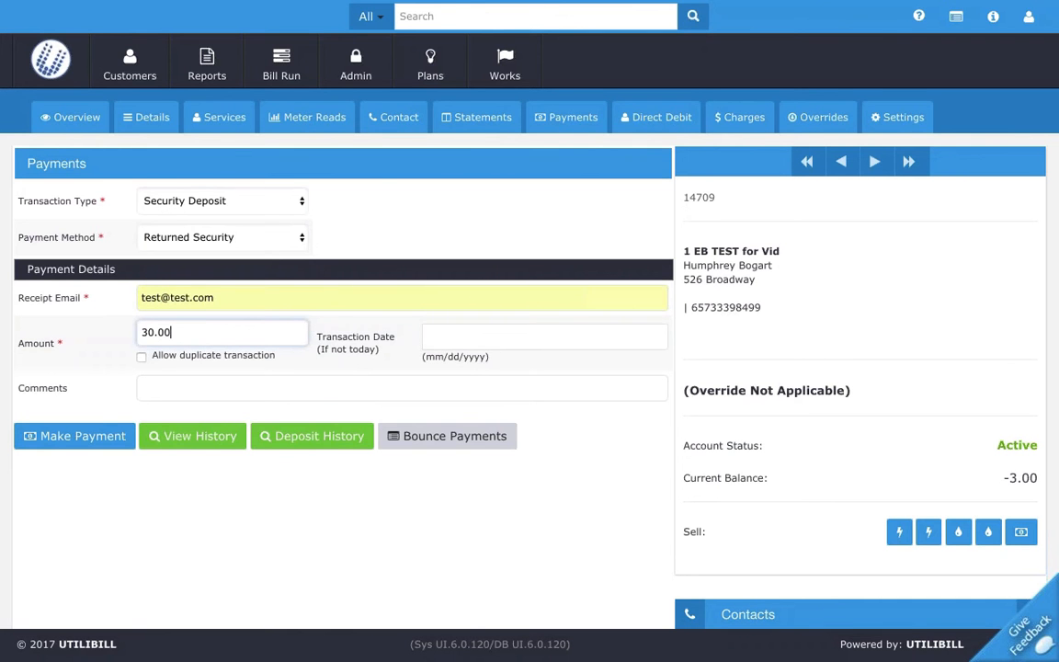
pyautogui.click(82, 436)
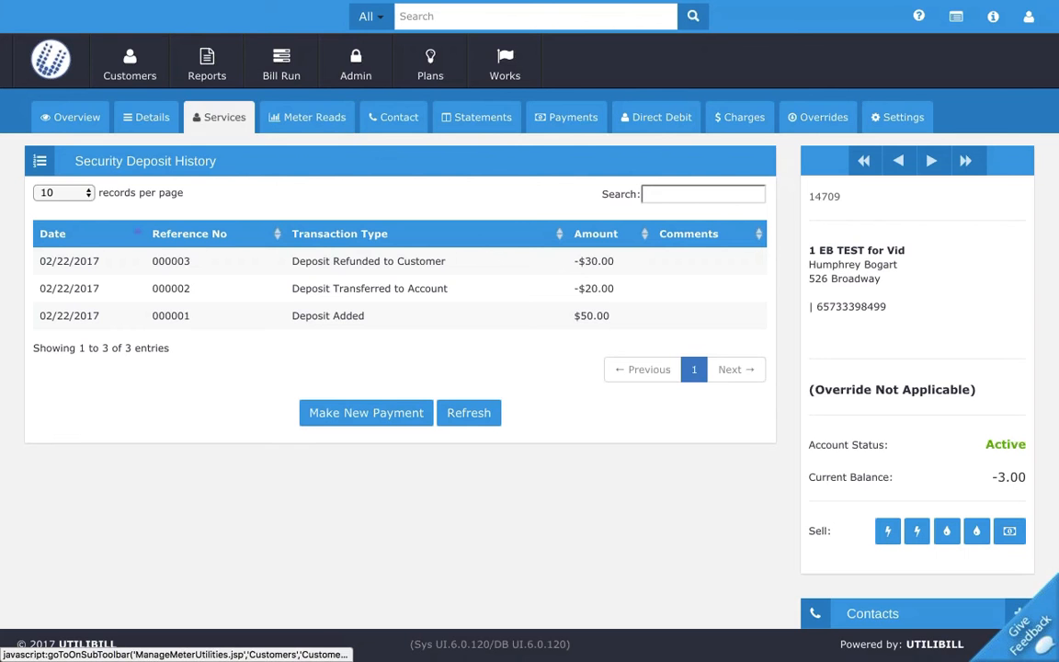
# - Return to the customer's details and check the Security Deposit balance after the refund
pyautogui.click(144, 117)
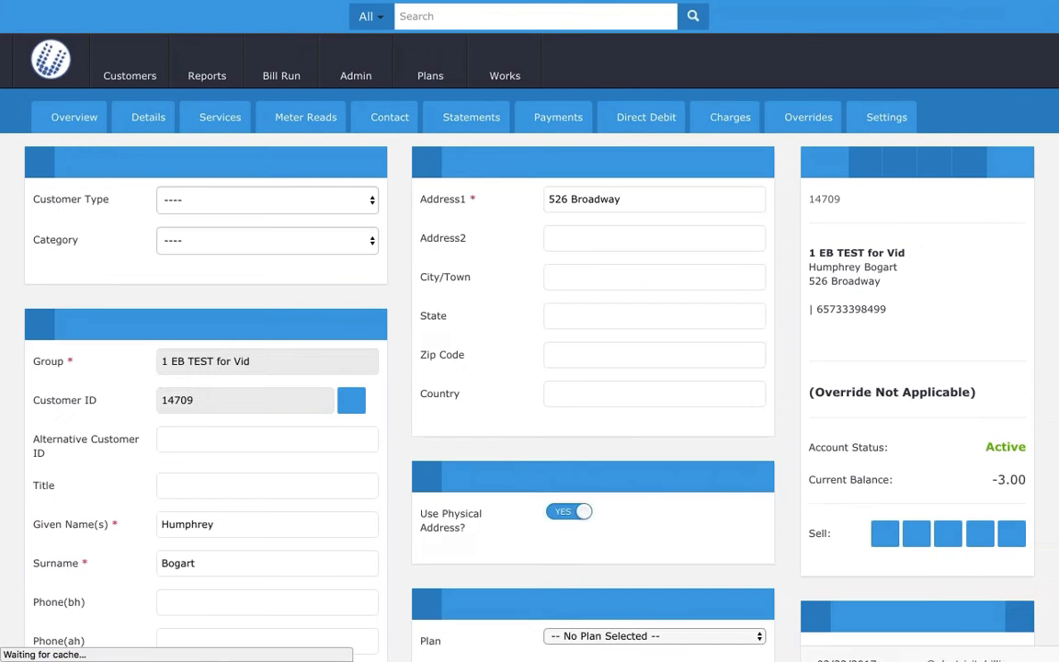
pyautogui.scroll(-5, 526, 421)
pyautogui.scroll(-2, 529, 421)
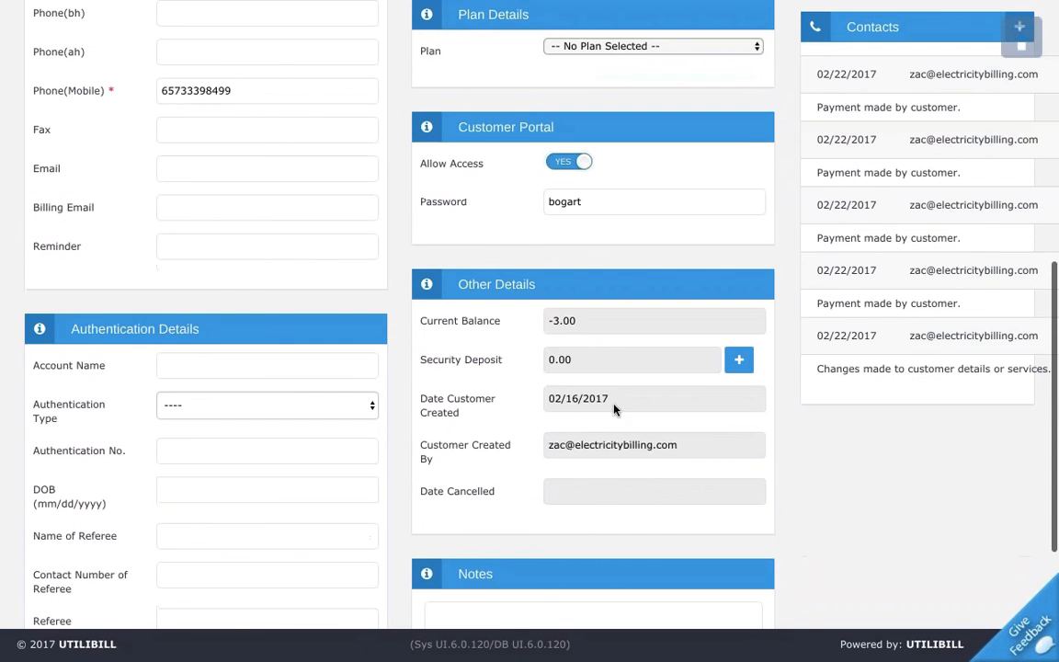